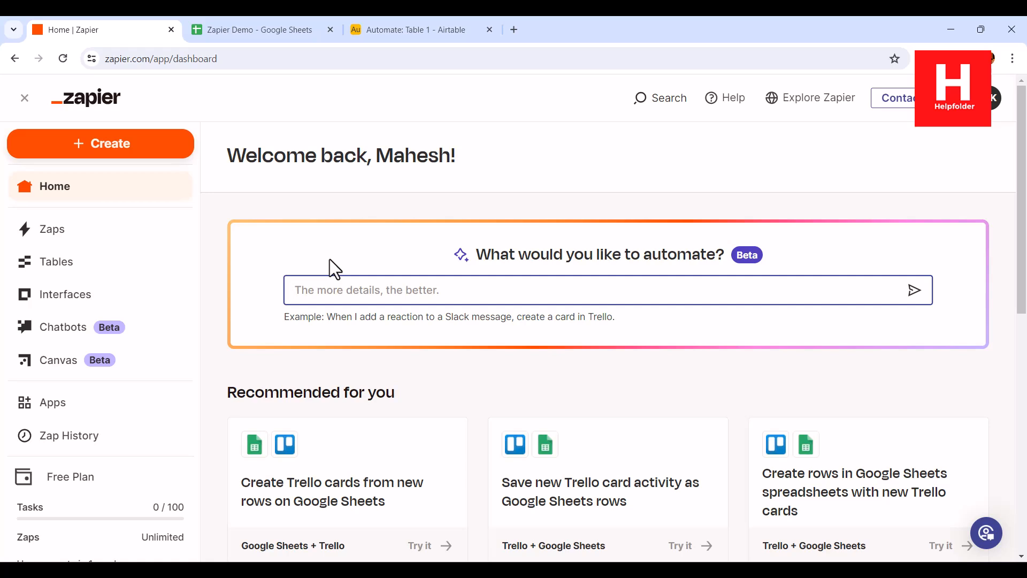
- Generate a Zap from the prompt "google sheet sync with the airtable entry" and open the suggested Sync Google Sheets with Airtable Zap
{"action": "type", "text": "google she"}
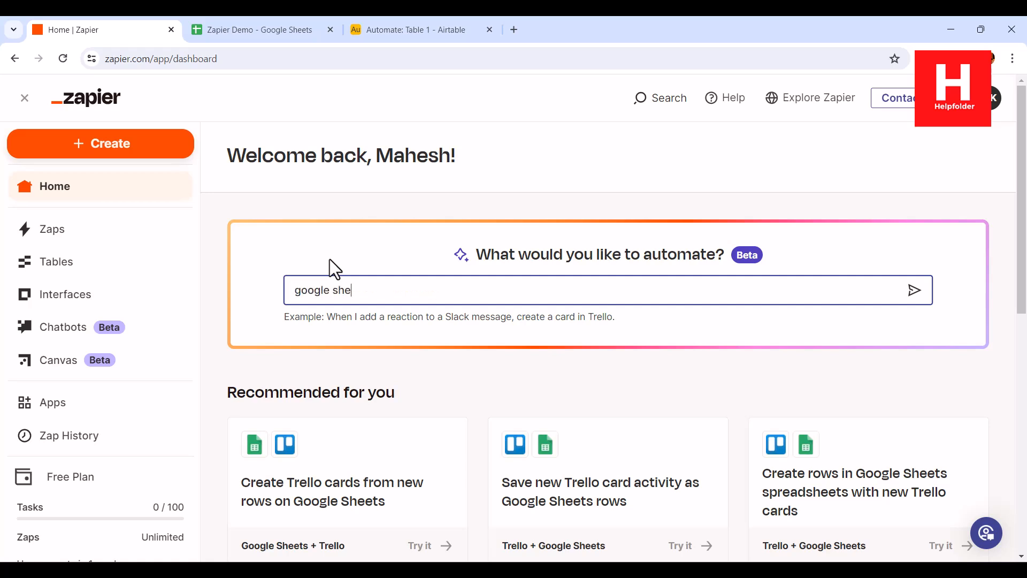
{"action": "type", "text": "et sync with the airtable entry"}
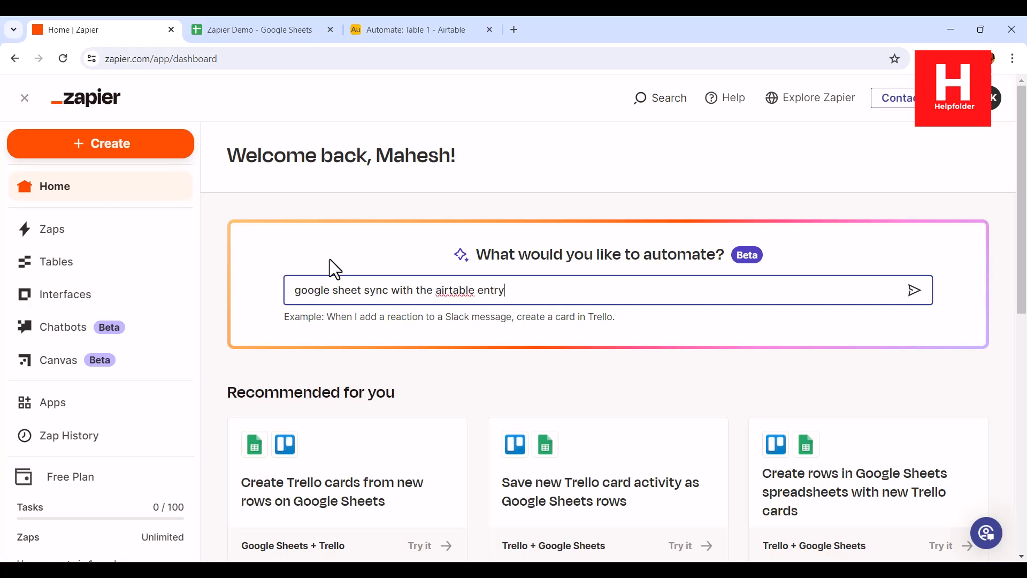
{"action": "key", "text": "Return"}
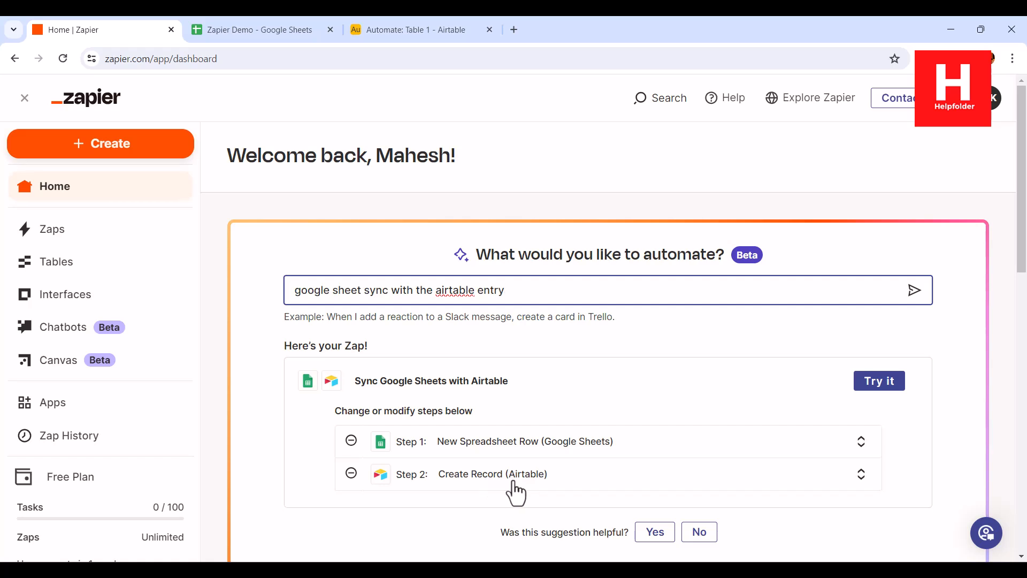
{"action": "left_click", "coordinate": [893, 387]}
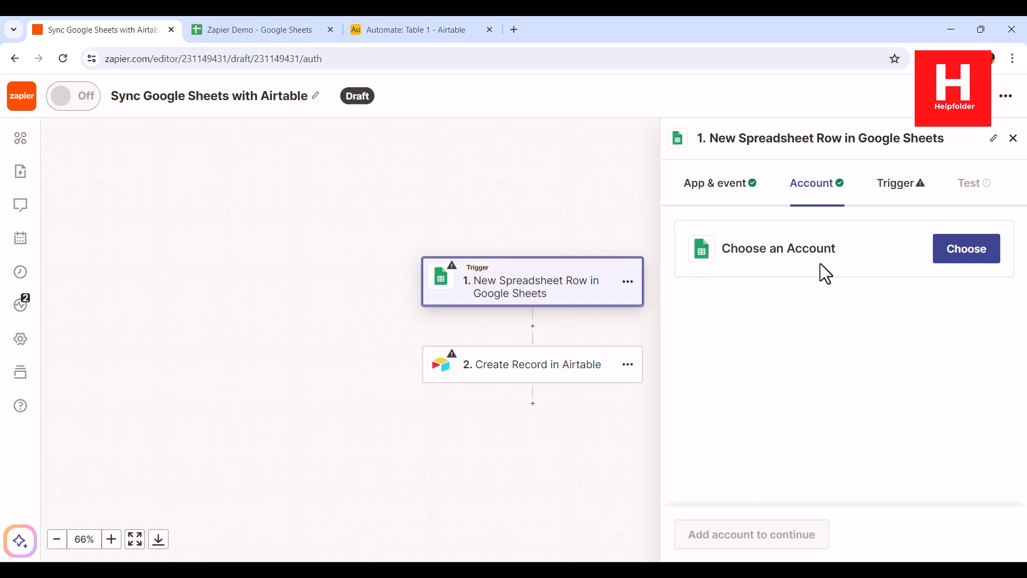
- Accept the Google Sheets account and set the trigger's spreadsheet to Zapier Demo
{"action": "left_click", "coordinate": [709, 527]}
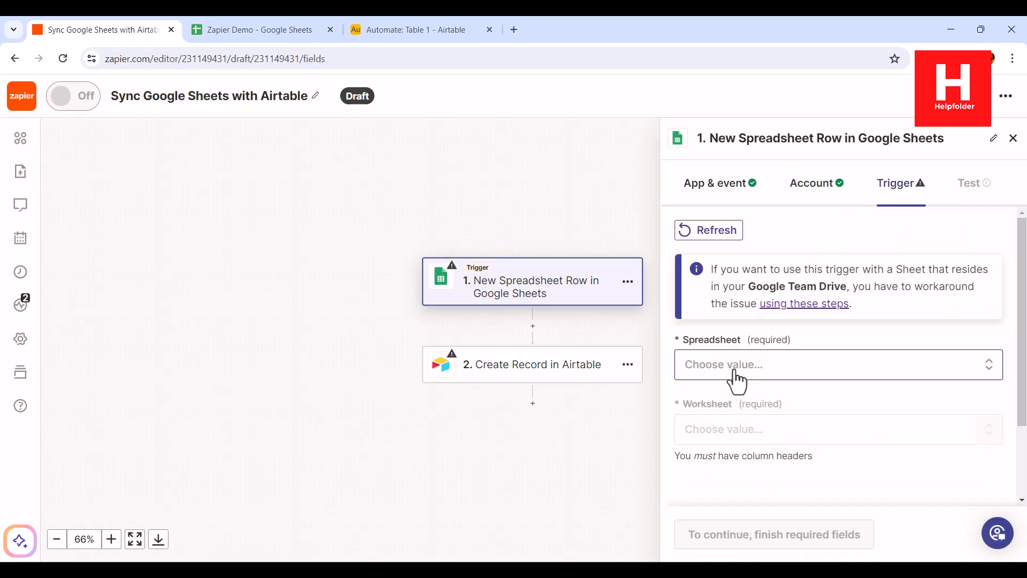
{"action": "left_click", "coordinate": [737, 375]}
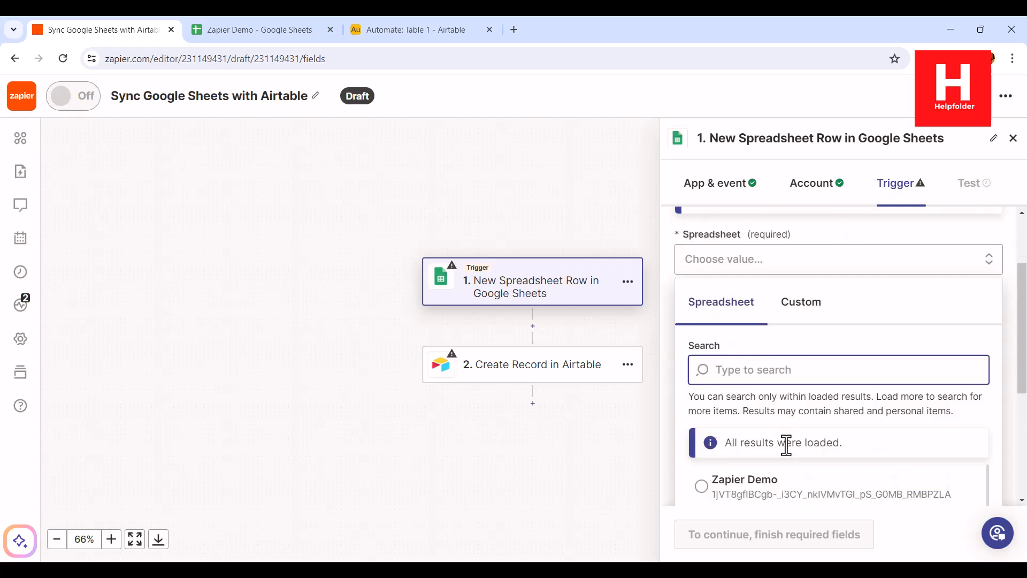
{"action": "left_click", "coordinate": [750, 488]}
- Look through the spreadsheets available for the trigger, keeping Zapier Demo selected
{"action": "left_click", "coordinate": [734, 377]}
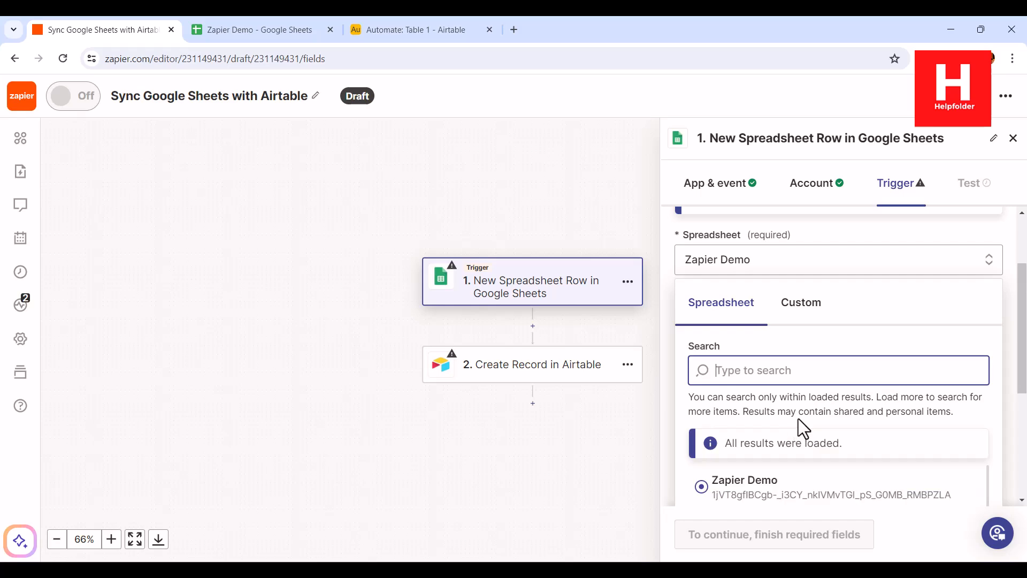
{"action": "scroll", "coordinate": [774, 475], "scroll_direction": "down", "scroll_amount": 2}
{"action": "scroll", "coordinate": [764, 476], "scroll_direction": "up", "scroll_amount": 2}
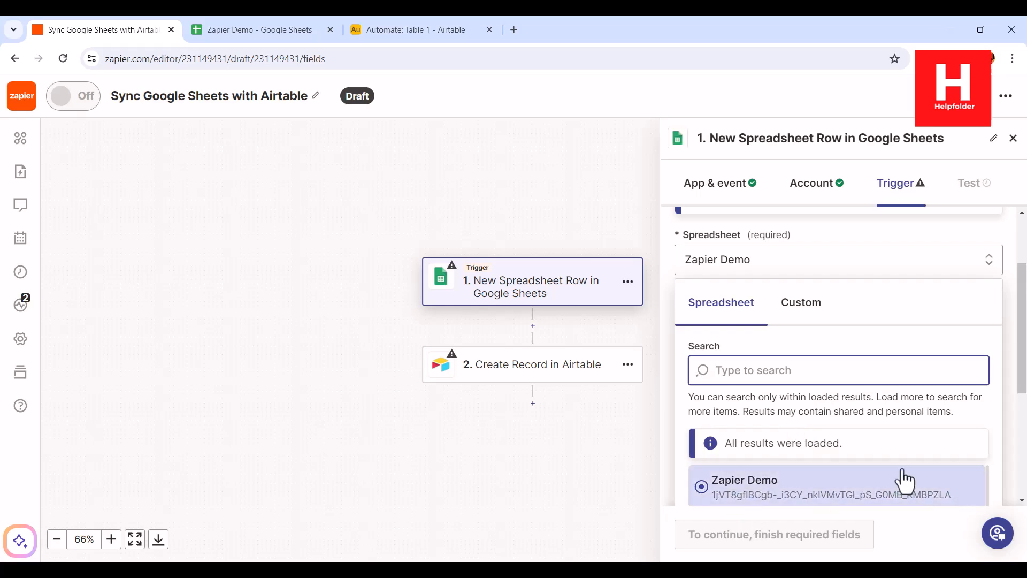
{"action": "scroll", "coordinate": [904, 460], "scroll_direction": "down", "scroll_amount": 5}
{"action": "scroll", "coordinate": [848, 440], "scroll_direction": "down", "scroll_amount": 5}
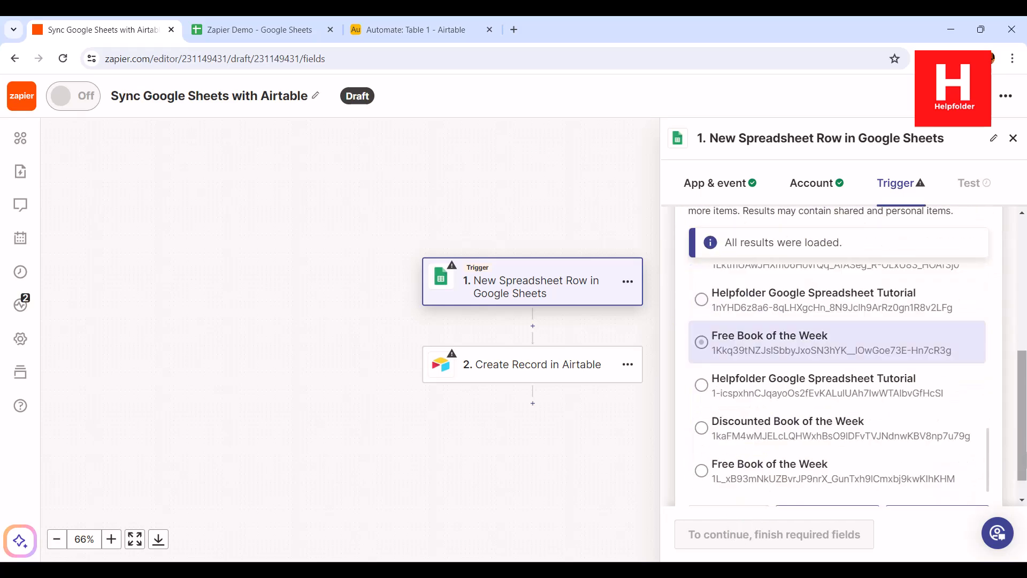
{"action": "left_click", "coordinate": [802, 436]}
{"action": "scroll", "coordinate": [998, 449], "scroll_direction": "up", "scroll_amount": 5}
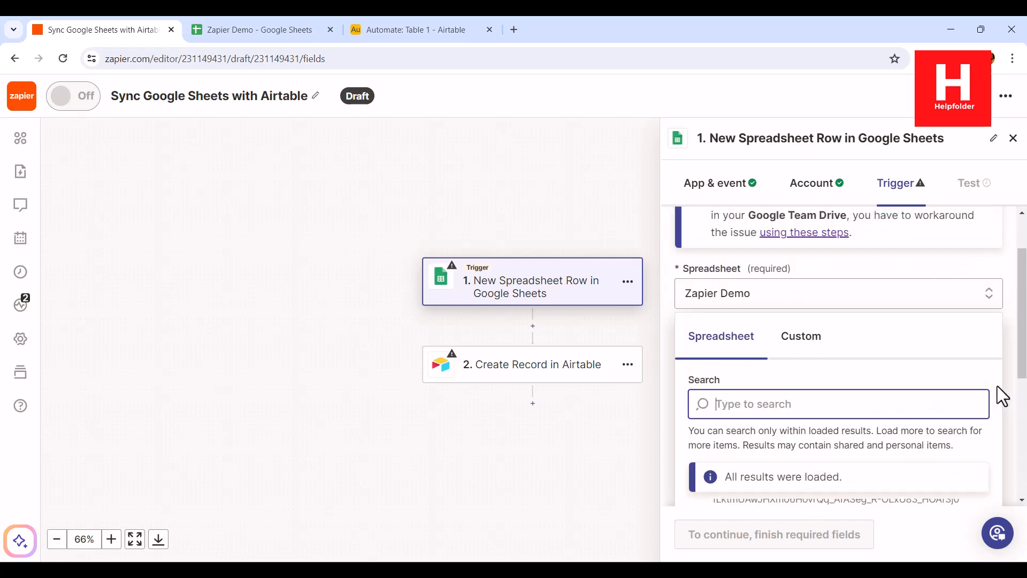
{"action": "scroll", "coordinate": [1024, 445], "scroll_direction": "down", "scroll_amount": 3}
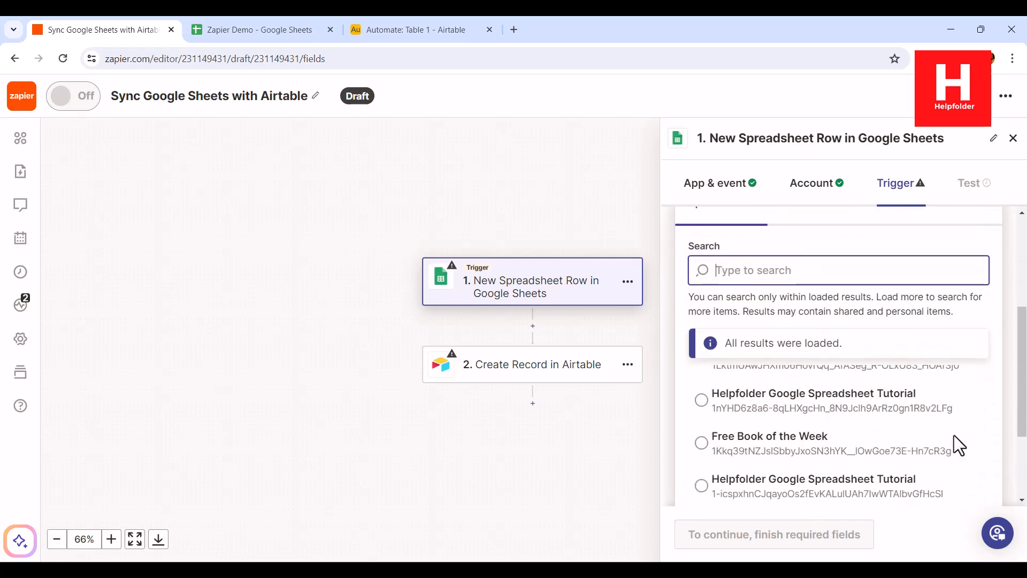
{"action": "scroll", "coordinate": [954, 435], "scroll_direction": "up", "scroll_amount": 5}
{"action": "left_click", "coordinate": [809, 395]}
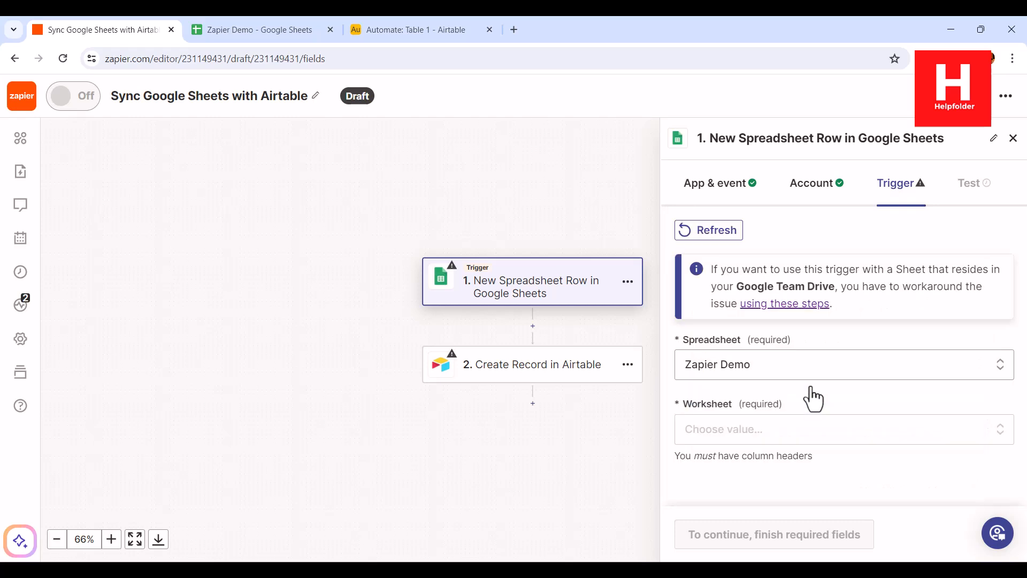
- Set the trigger's worksheet to Sheet1 and run the trigger test
{"action": "left_click", "coordinate": [745, 429]}
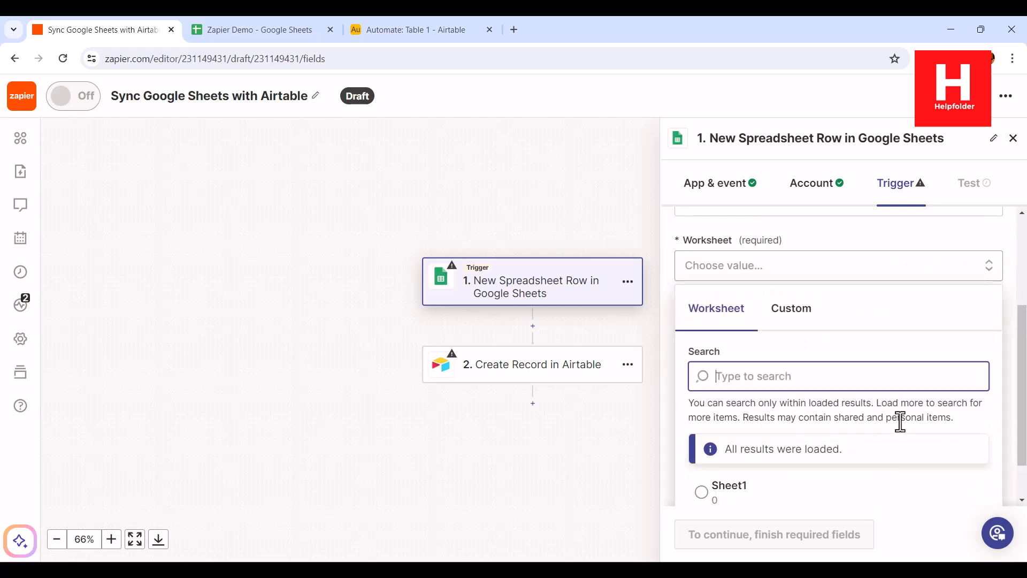
{"action": "left_click", "coordinate": [859, 486]}
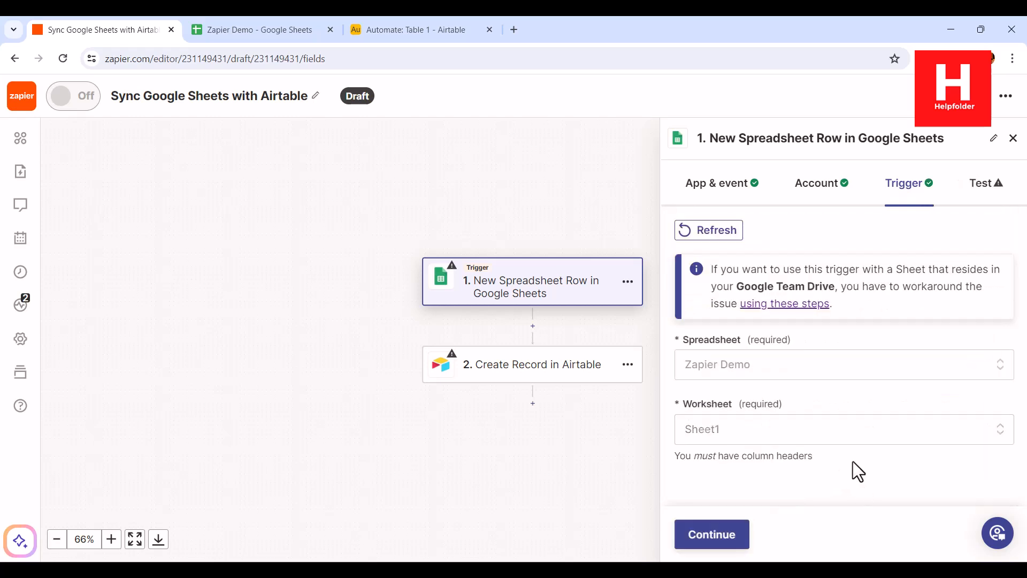
{"action": "left_click", "coordinate": [710, 534]}
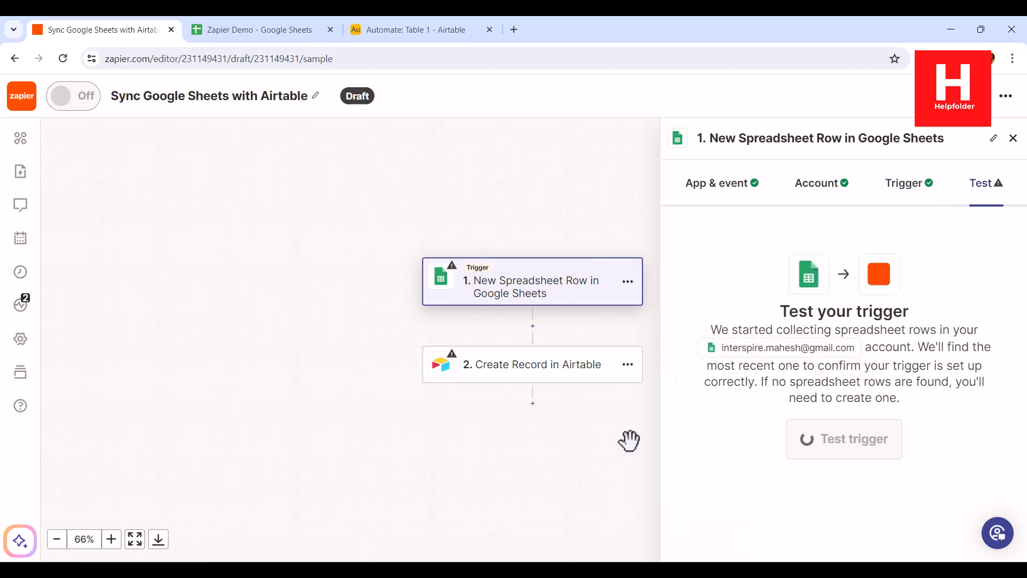
{"action": "left_click", "coordinate": [845, 453]}
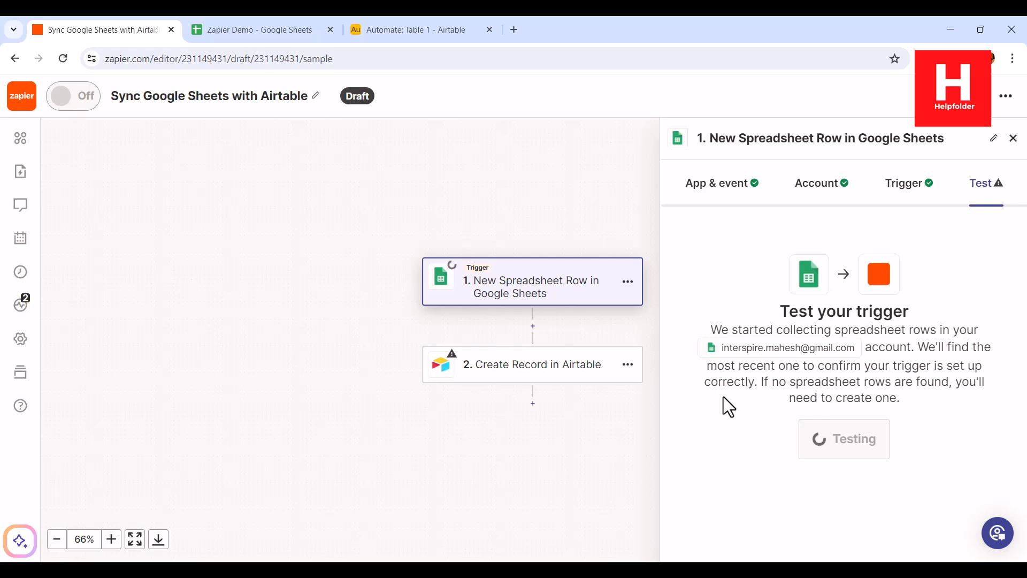
- Compare the records in Airtable's Table 1 with the row in the Zapier Demo sheet, and return to the Zap editor
{"action": "left_click", "coordinate": [369, 27]}
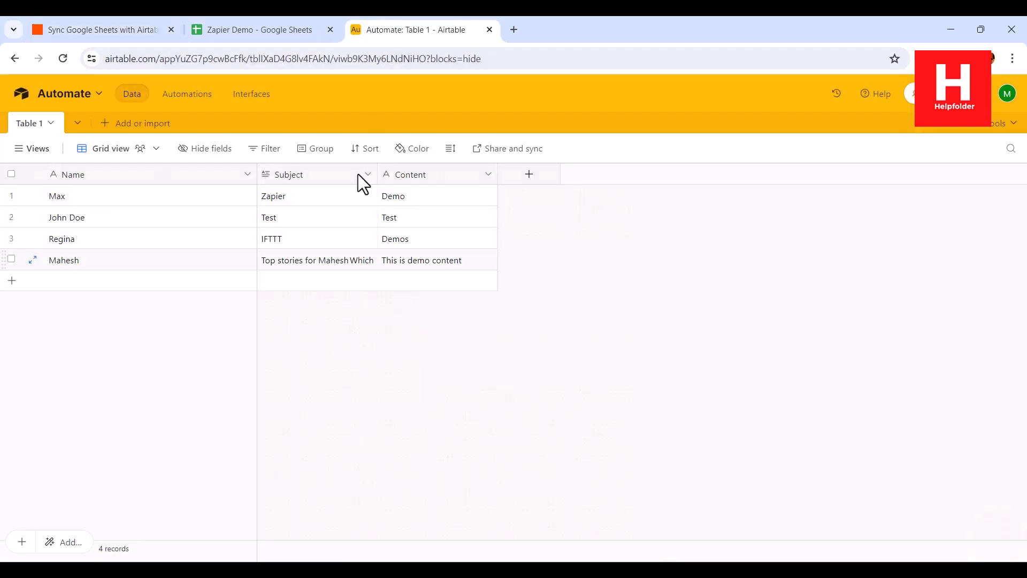
{"action": "left_click", "coordinate": [262, 28]}
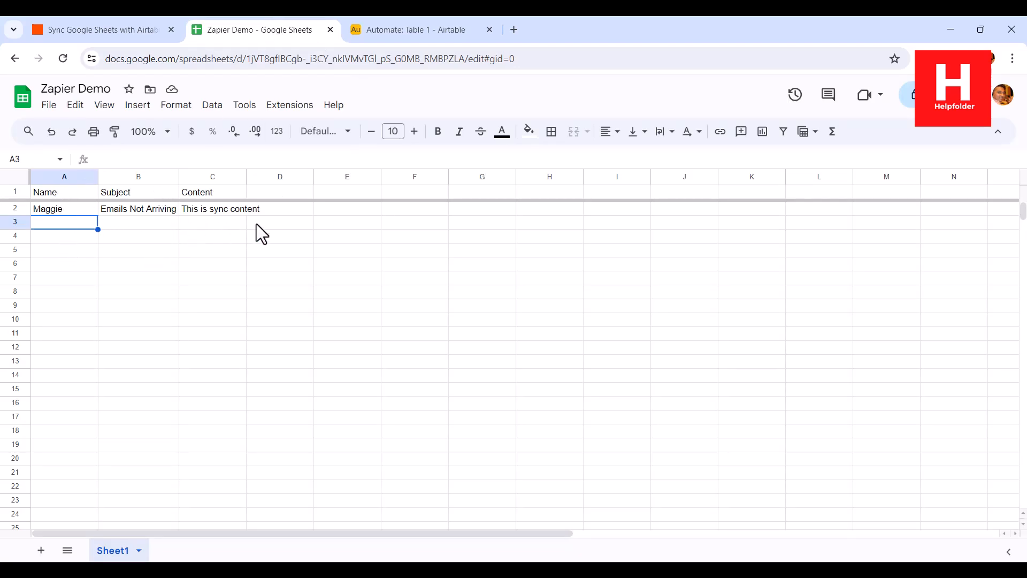
{"action": "left_click", "coordinate": [62, 211]}
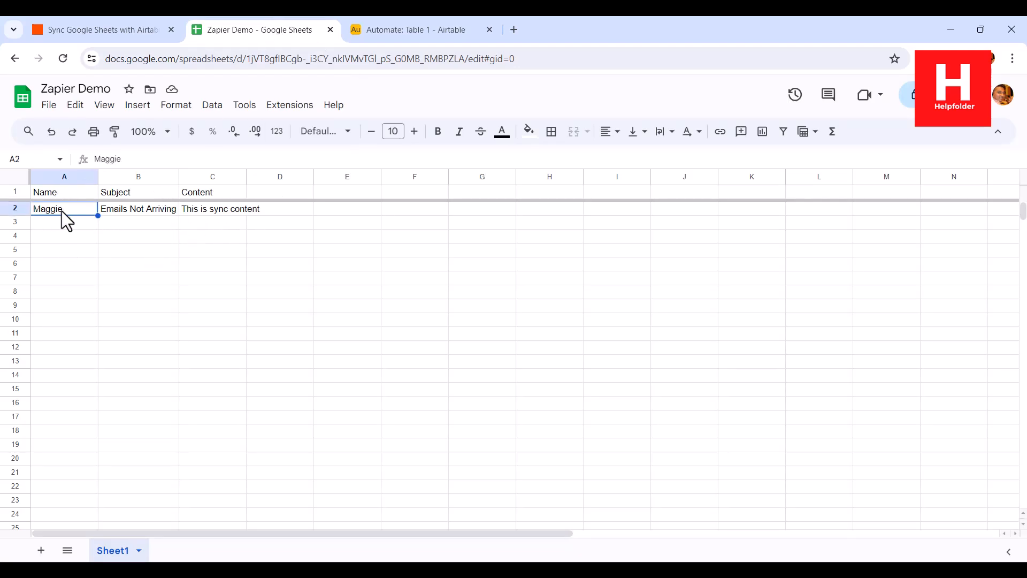
{"action": "left_click", "coordinate": [369, 37]}
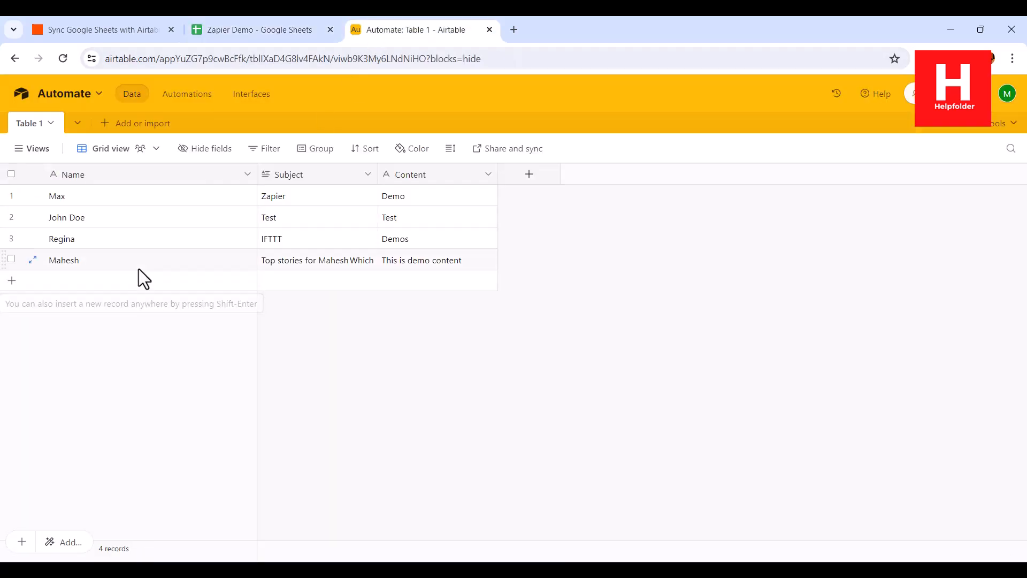
{"action": "left_click", "coordinate": [112, 30]}
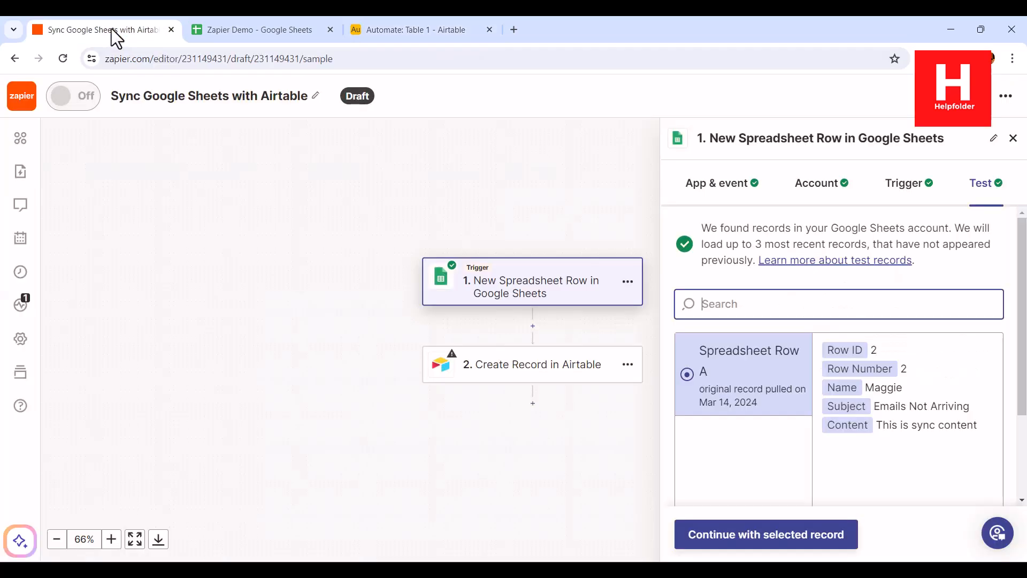
- Continue with the selected test record and set the Airtable action's event to Create or Update Record
{"action": "left_click", "coordinate": [719, 537]}
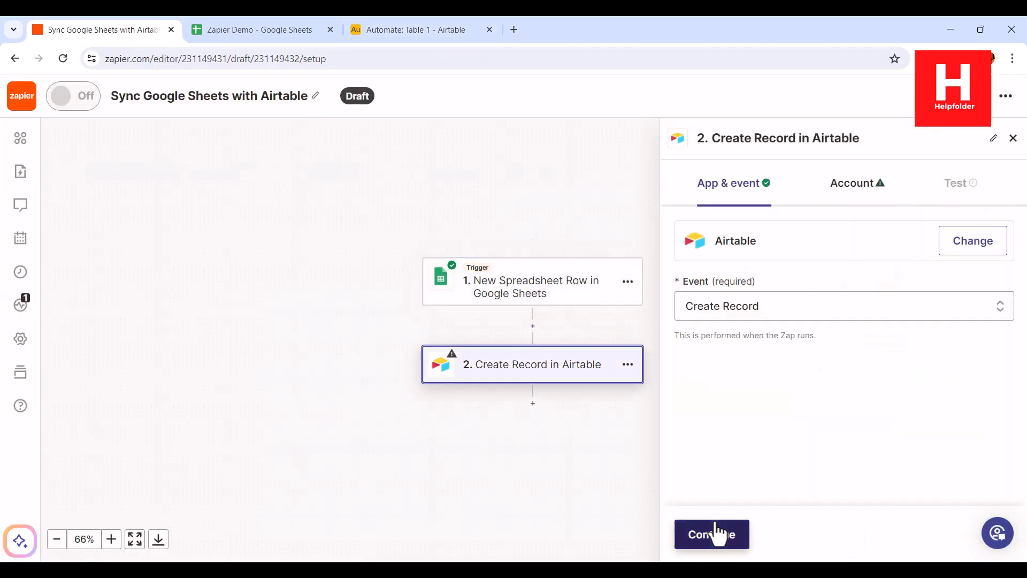
{"action": "left_click", "coordinate": [722, 306]}
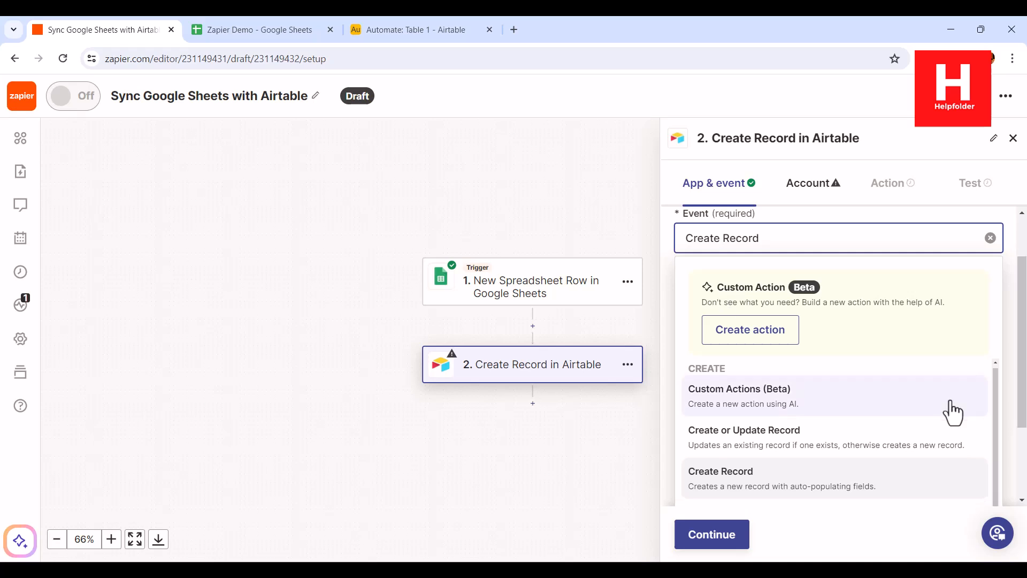
{"action": "scroll", "coordinate": [952, 412], "scroll_direction": "down", "scroll_amount": 3}
{"action": "scroll", "coordinate": [947, 409], "scroll_direction": "up", "scroll_amount": 2}
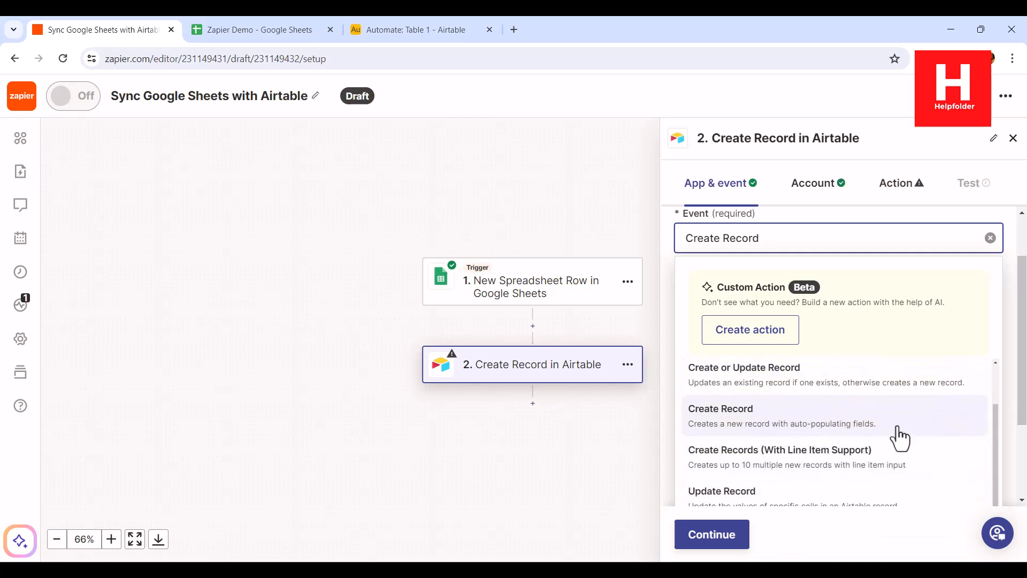
{"action": "scroll", "coordinate": [901, 437], "scroll_direction": "down", "scroll_amount": 2}
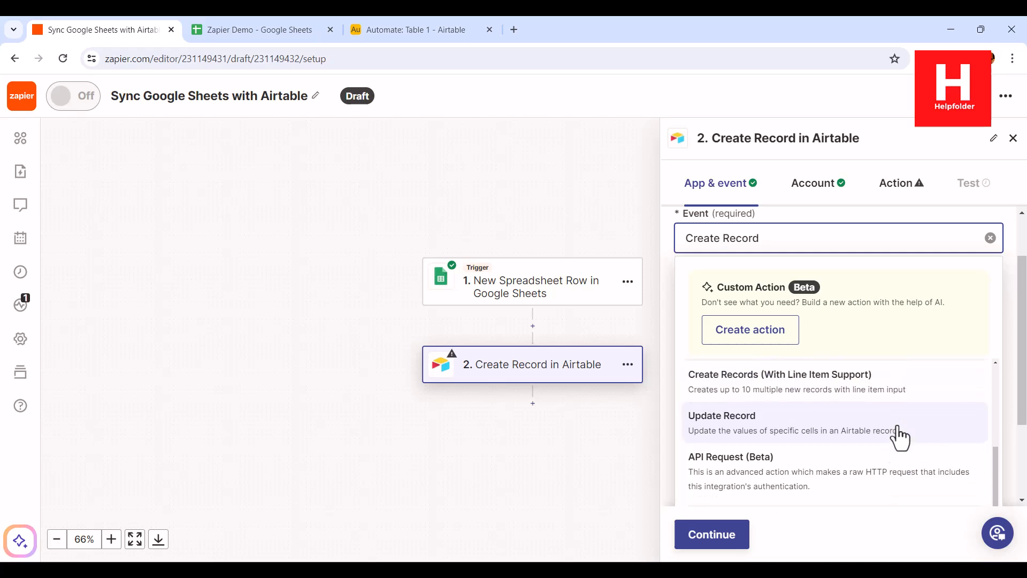
{"action": "scroll", "coordinate": [901, 438], "scroll_direction": "up", "scroll_amount": 2}
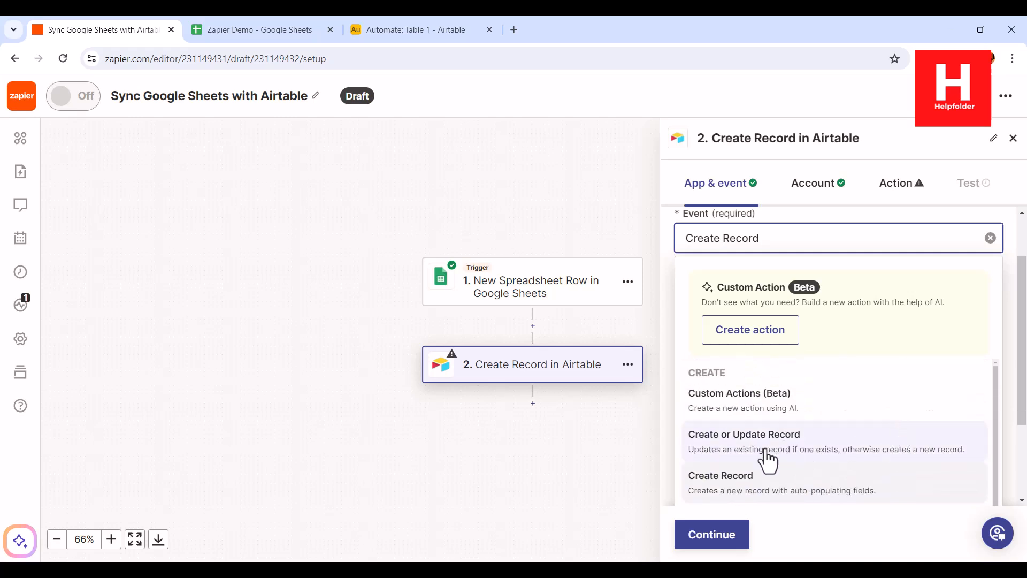
{"action": "left_click", "coordinate": [856, 461]}
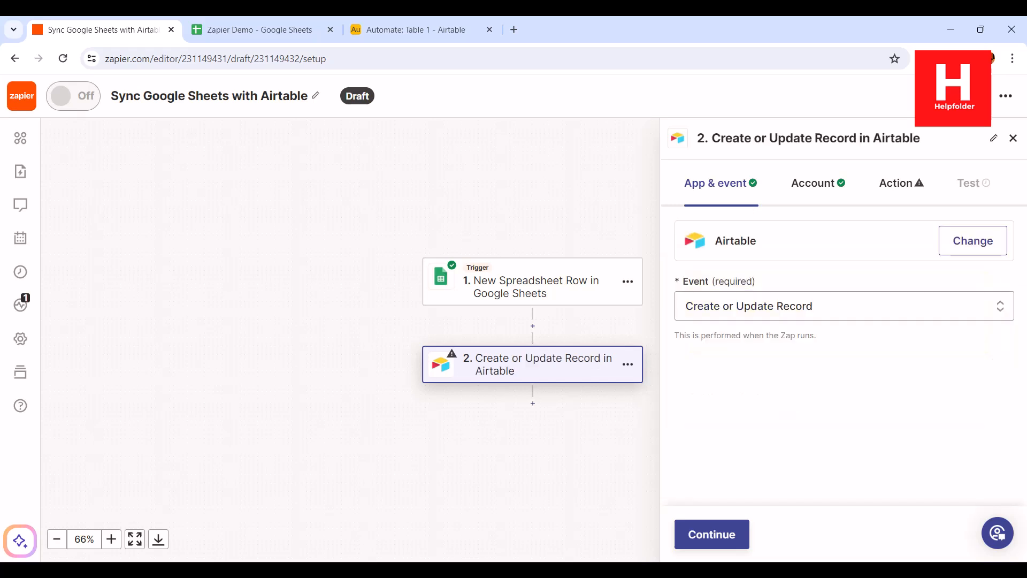
{"action": "left_click", "coordinate": [711, 534]}
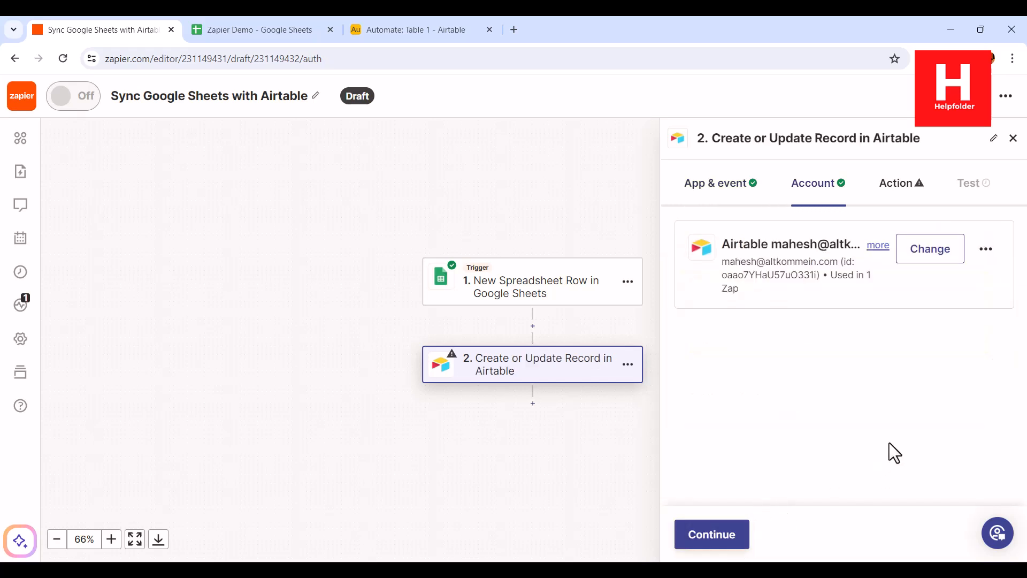
- Accept the Airtable account and target the Automate base and Table 1, using Name as the lookup field
{"action": "left_click", "coordinate": [713, 534]}
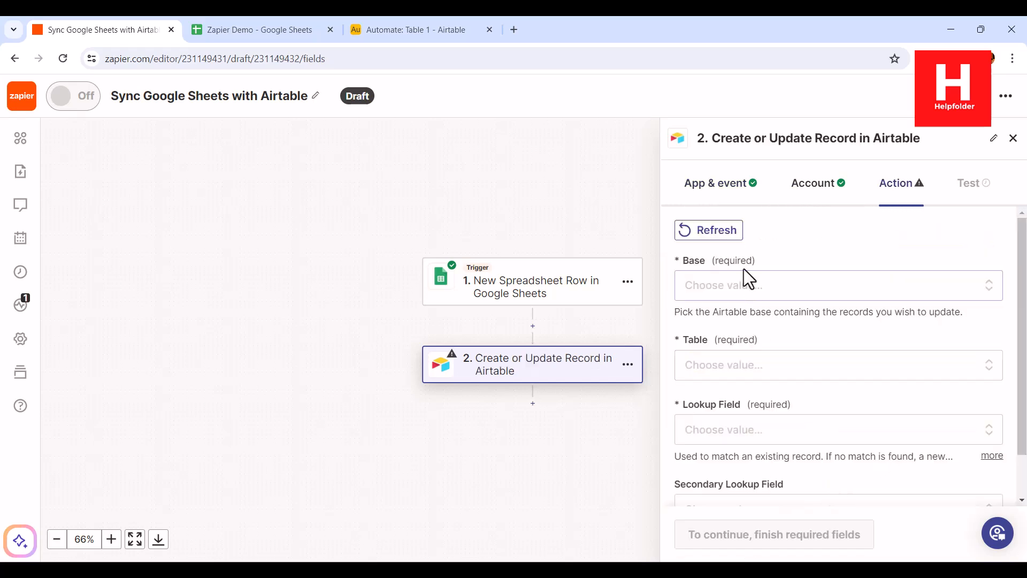
{"action": "left_click", "coordinate": [749, 291]}
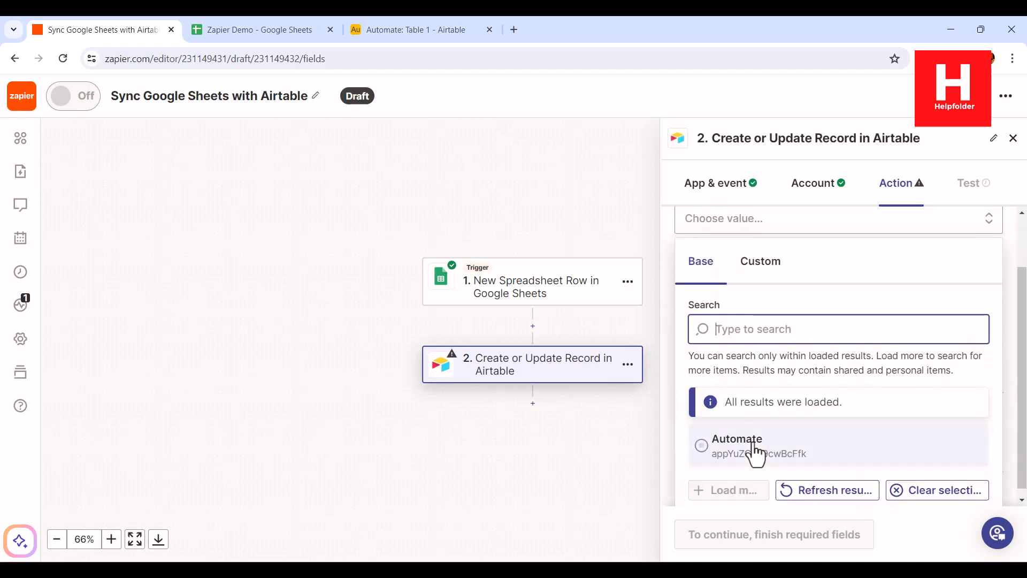
{"action": "left_click", "coordinate": [754, 449]}
{"action": "left_click", "coordinate": [740, 319]}
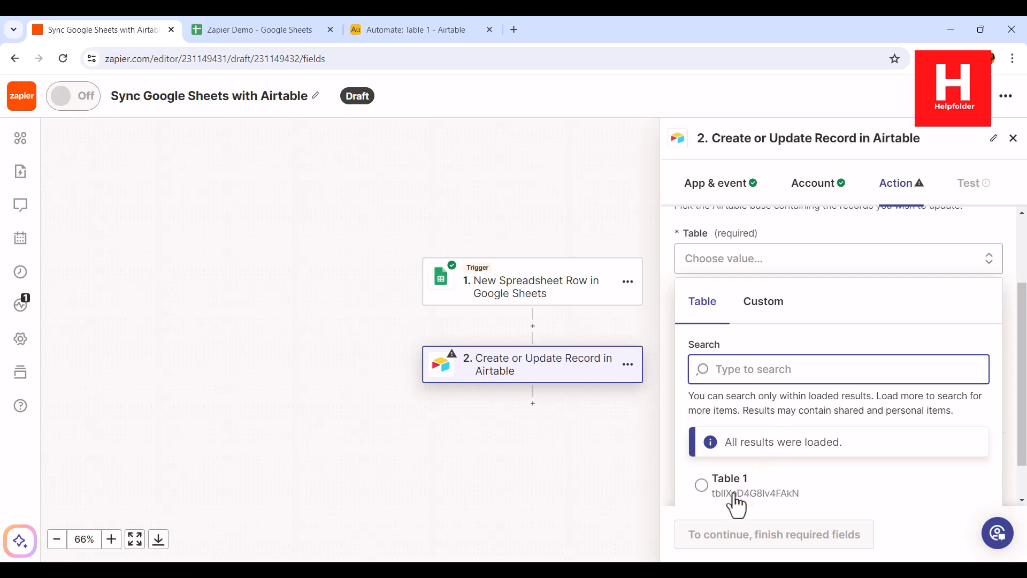
{"action": "left_click", "coordinate": [732, 493]}
{"action": "left_click", "coordinate": [738, 380]}
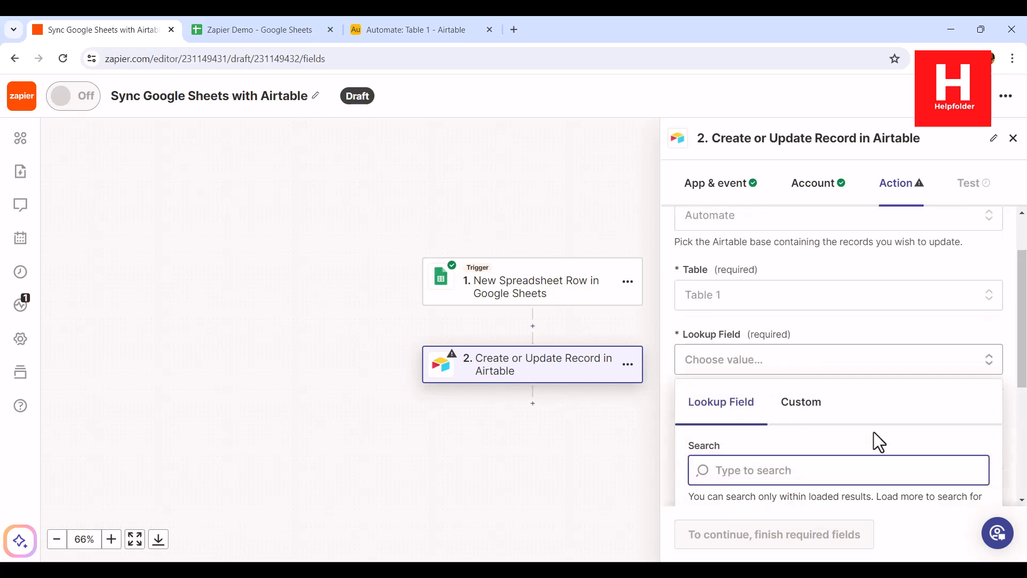
{"action": "left_click", "coordinate": [783, 424]}
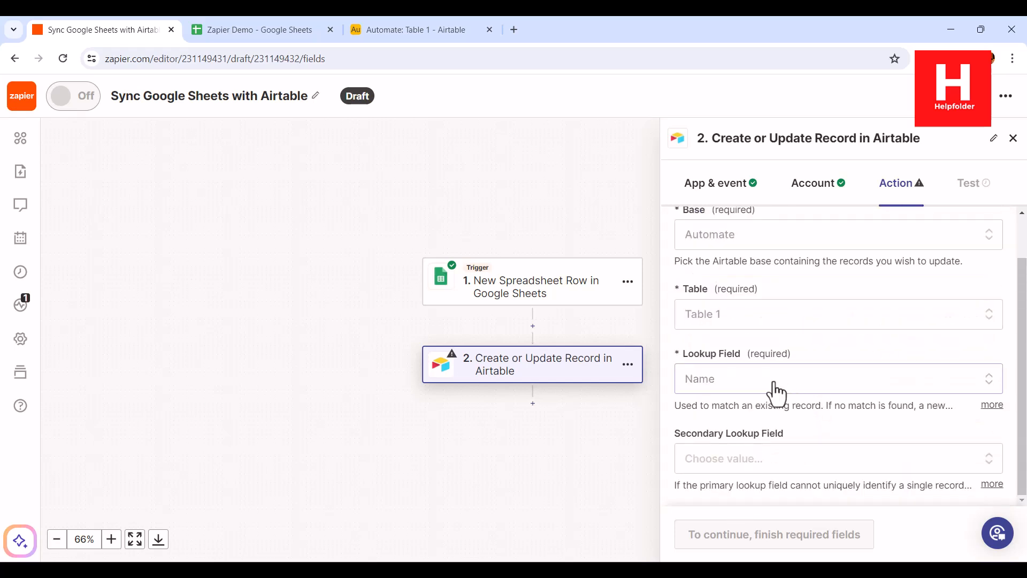
- Set the Airtable action's secondary lookup field to Subject
{"action": "scroll", "coordinate": [913, 416], "scroll_direction": "down", "scroll_amount": 3}
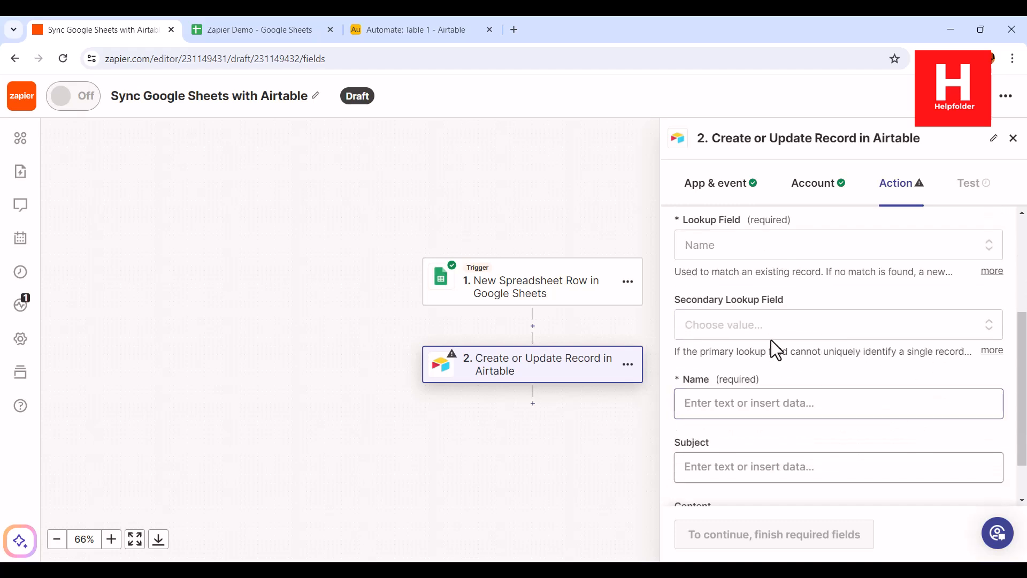
{"action": "left_click", "coordinate": [772, 332]}
{"action": "scroll", "coordinate": [849, 442], "scroll_direction": "down", "scroll_amount": 4}
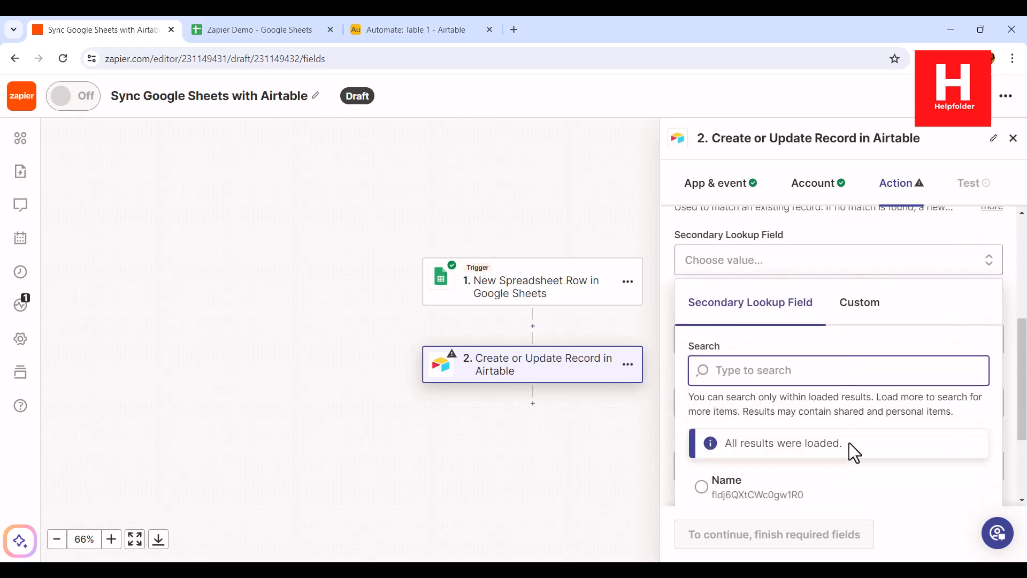
{"action": "left_click", "coordinate": [794, 411]}
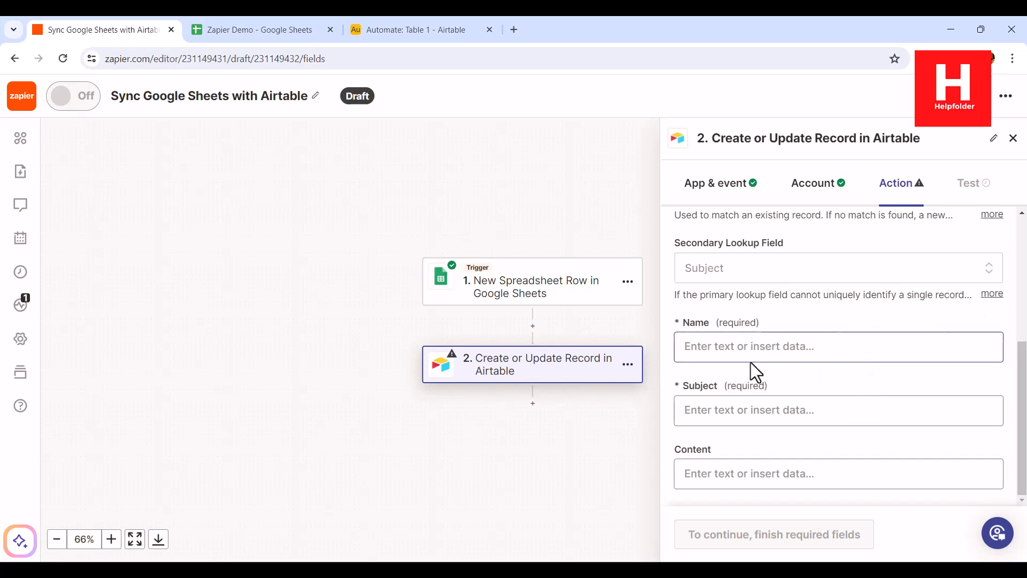
- Map the Airtable record's Name field to the Name value from the new spreadsheet row
{"action": "left_click", "coordinate": [737, 350]}
{"action": "scroll", "coordinate": [766, 503], "scroll_direction": "down", "scroll_amount": 3}
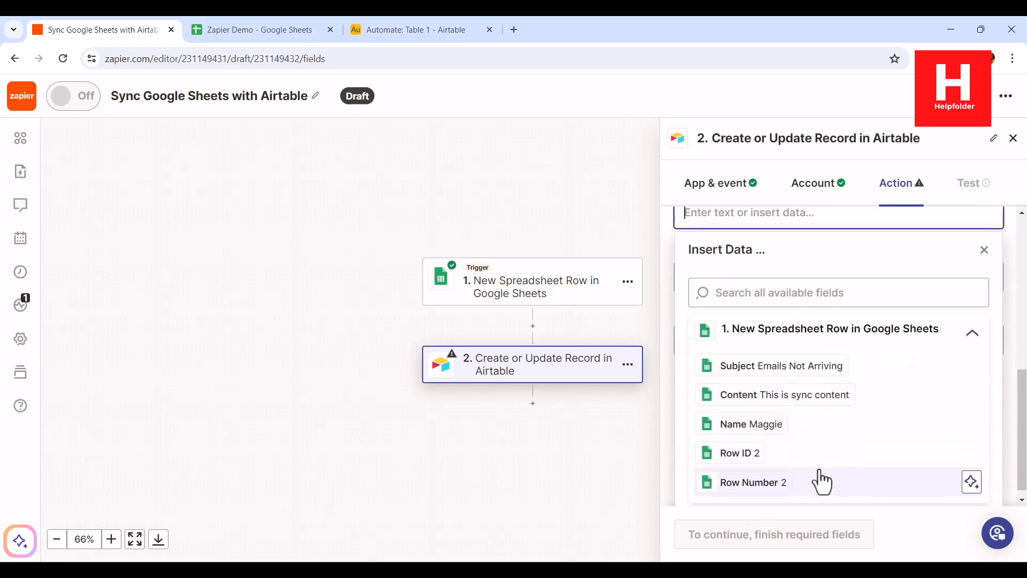
{"action": "left_click", "coordinate": [773, 425]}
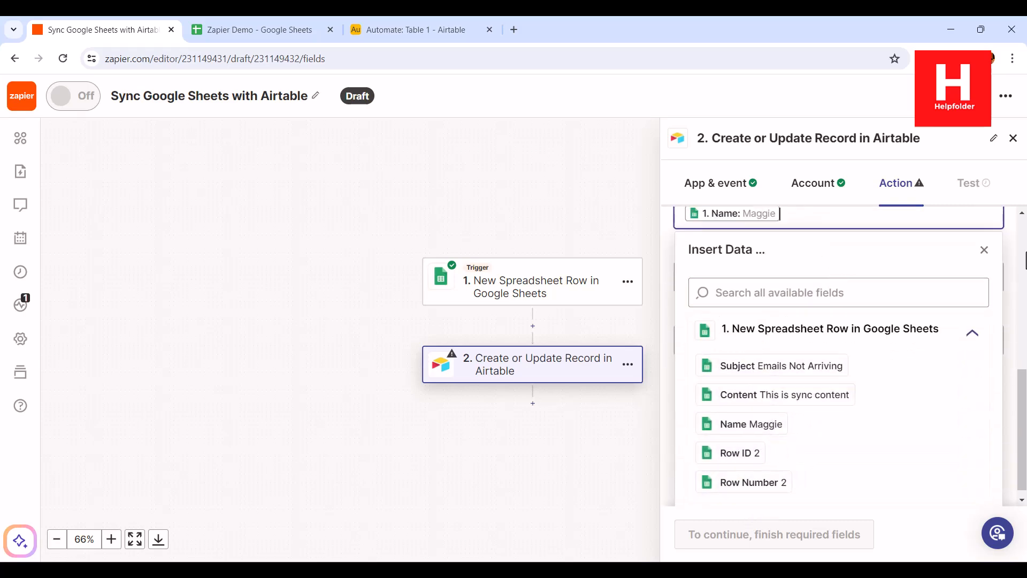
{"action": "scroll", "coordinate": [917, 291], "scroll_direction": "up", "scroll_amount": 5}
{"action": "scroll", "coordinate": [855, 353], "scroll_direction": "down", "scroll_amount": 4}
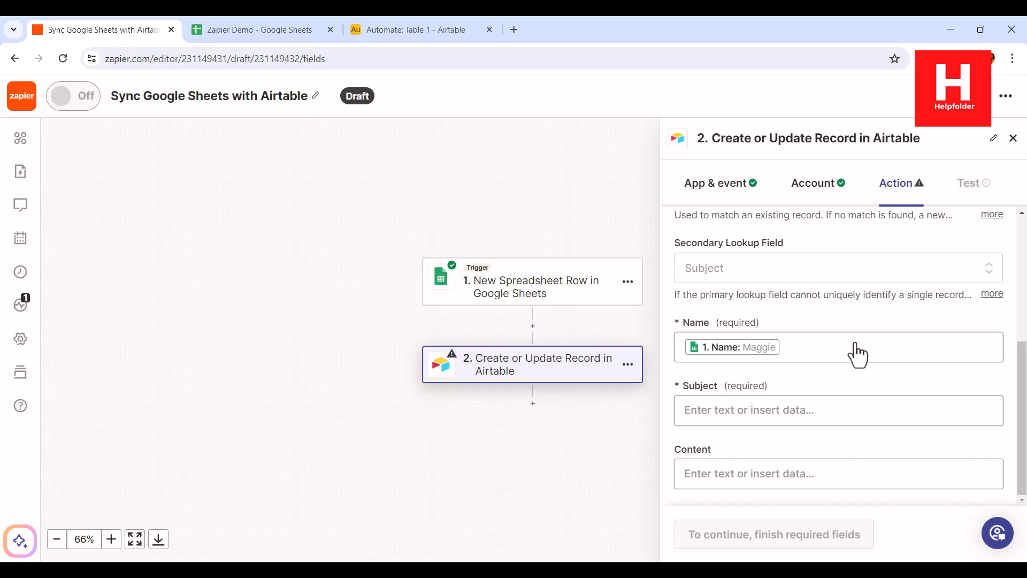
- Map the Airtable record's Subject and Content fields to the matching Subject and Content values from the spreadsheet row
{"action": "left_click", "coordinate": [756, 413]}
{"action": "scroll", "coordinate": [856, 422], "scroll_direction": "down", "scroll_amount": 5}
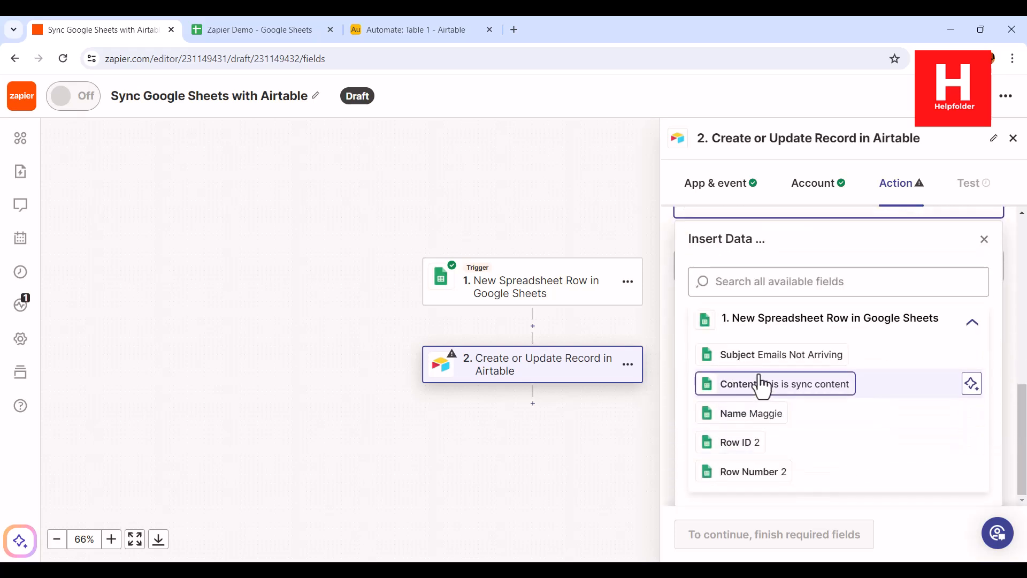
{"action": "left_click", "coordinate": [761, 353]}
{"action": "left_click", "coordinate": [1017, 321]}
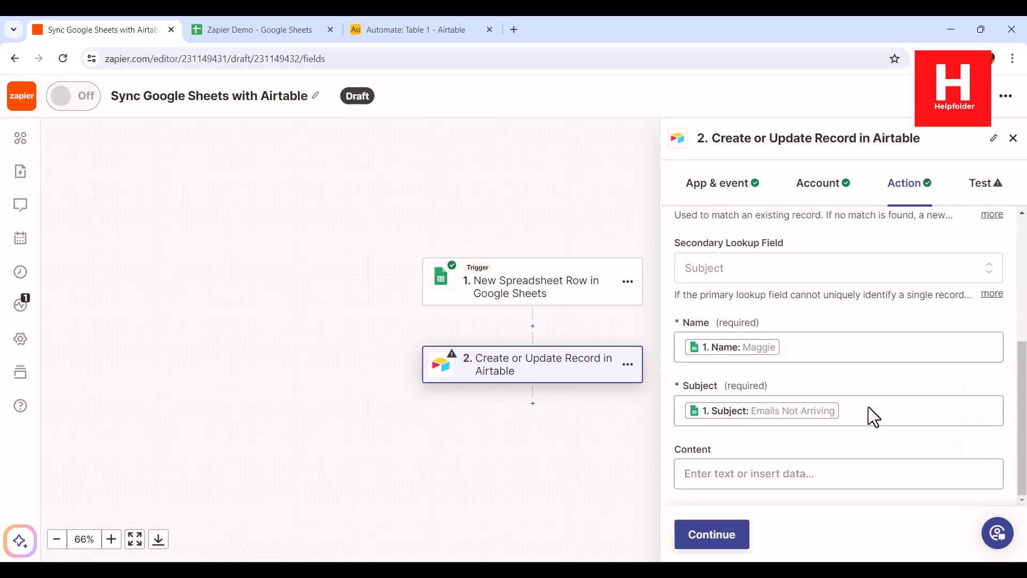
{"action": "left_click", "coordinate": [787, 476]}
{"action": "scroll", "coordinate": [851, 367], "scroll_direction": "down", "scroll_amount": 2}
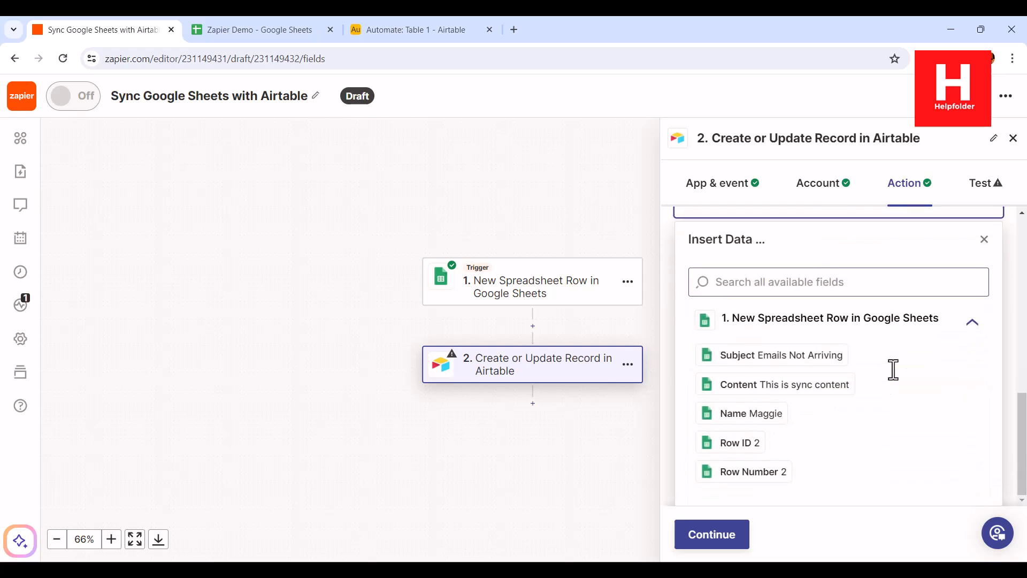
{"action": "left_click", "coordinate": [784, 384]}
{"action": "left_click", "coordinate": [1016, 306]}
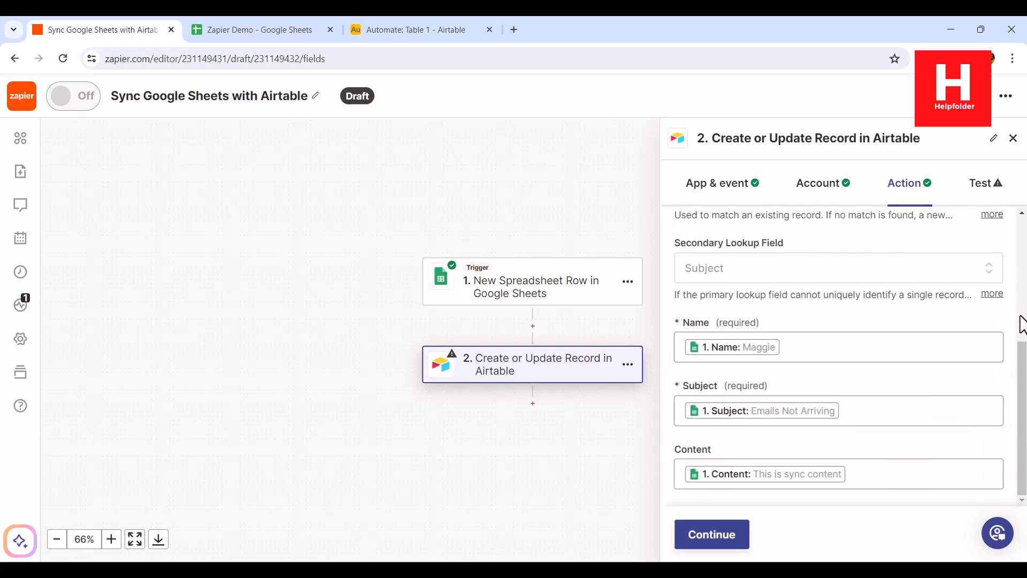
- Test the Create or Update Record step and publish the Zap
{"action": "left_click", "coordinate": [715, 538]}
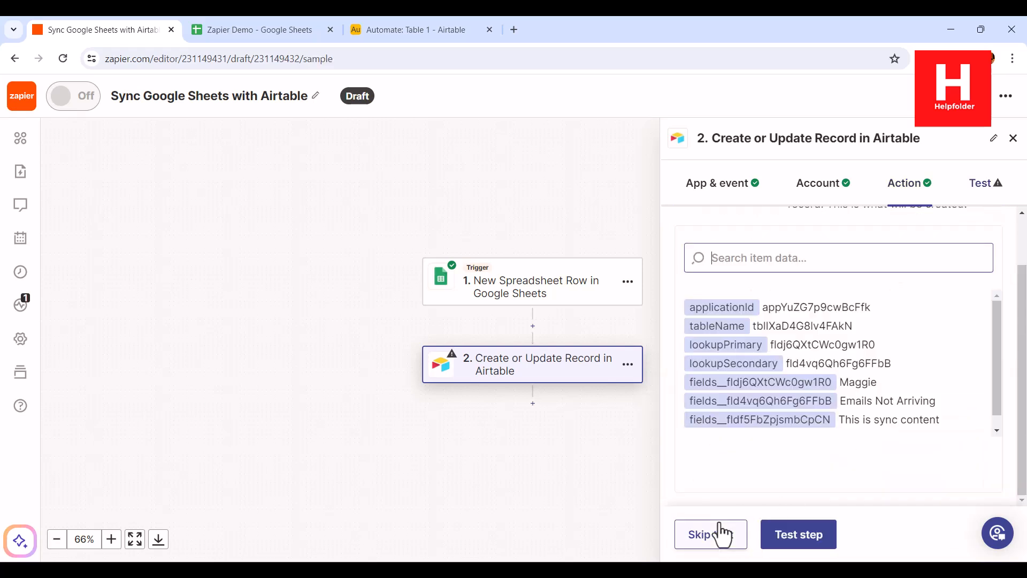
{"action": "left_click", "coordinate": [831, 527]}
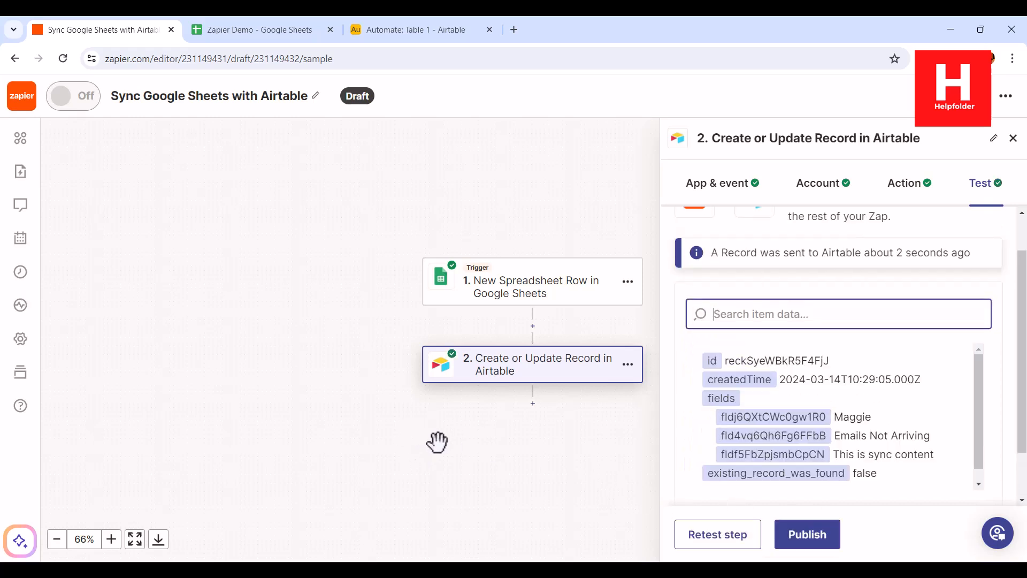
{"action": "left_click", "coordinate": [812, 541]}
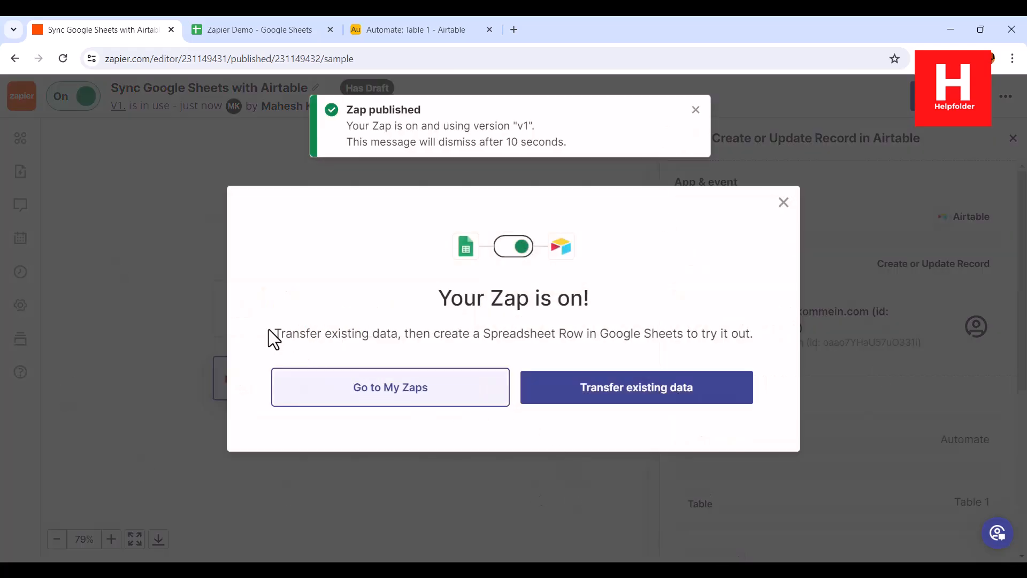
- Read the note about transferring existing data, and check Airtable's Table 1 for the test record
{"action": "left_click_drag", "start_coordinate": [270, 337], "coordinate": [745, 335]}
{"action": "left_click", "coordinate": [745, 334]}
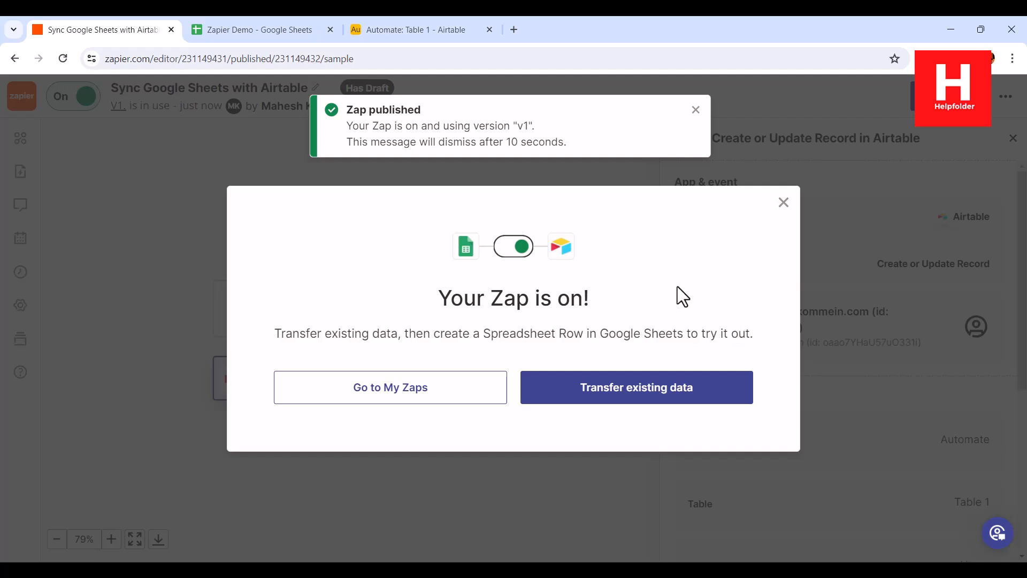
{"action": "left_click", "coordinate": [445, 31]}
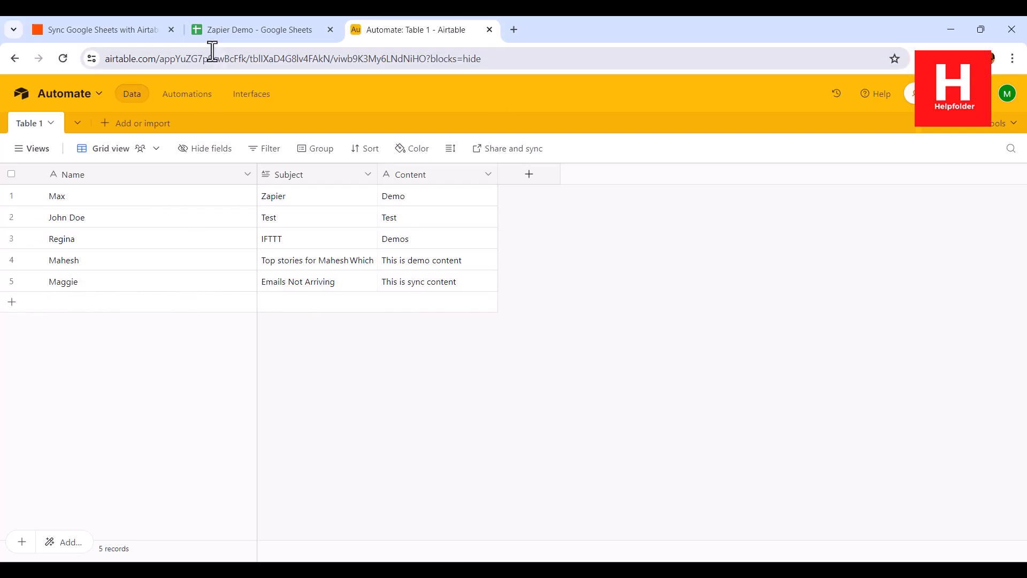
- In the Zapier Demo sheet, fill row 3 with a first name and the subject "Email for Invoice"
{"action": "left_click", "coordinate": [232, 35]}
{"action": "left_click", "coordinate": [55, 222]}
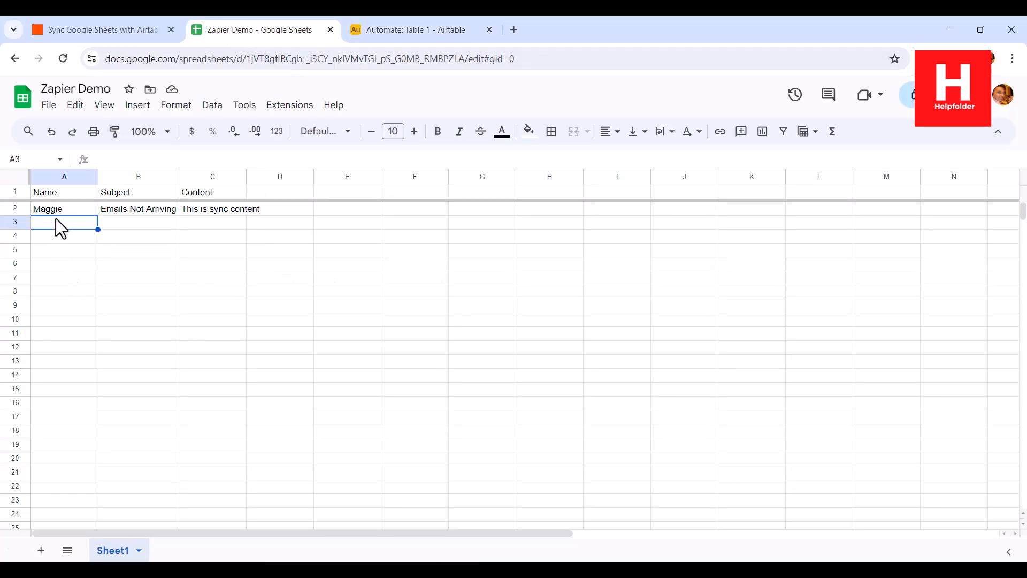
{"action": "double_click", "coordinate": [55, 223]}
{"action": "type", "text": "Aron"}
{"action": "key", "text": "Tab"}
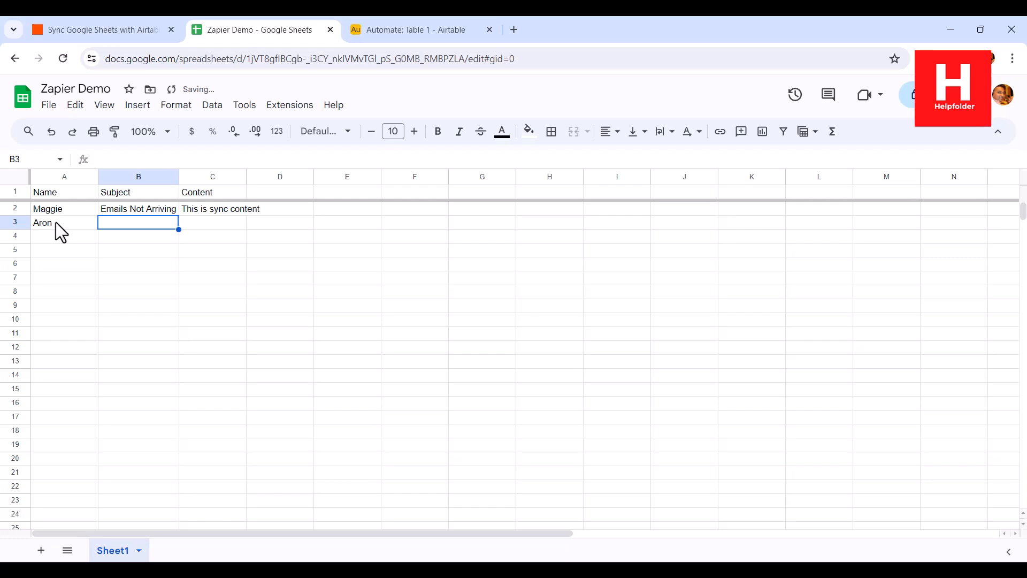
{"action": "type", "text": "Emai"}
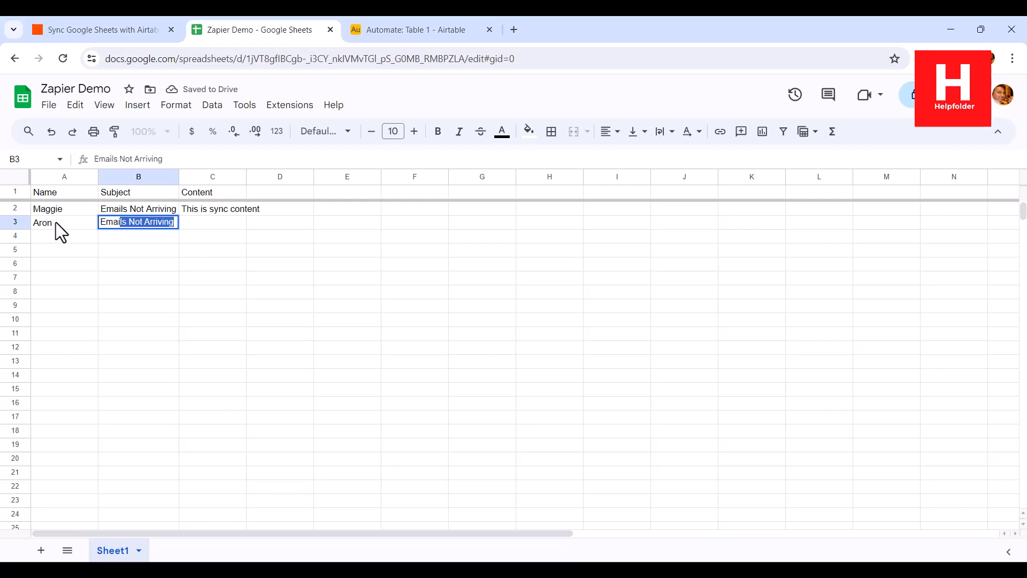
{"action": "type", "text": "l for"}
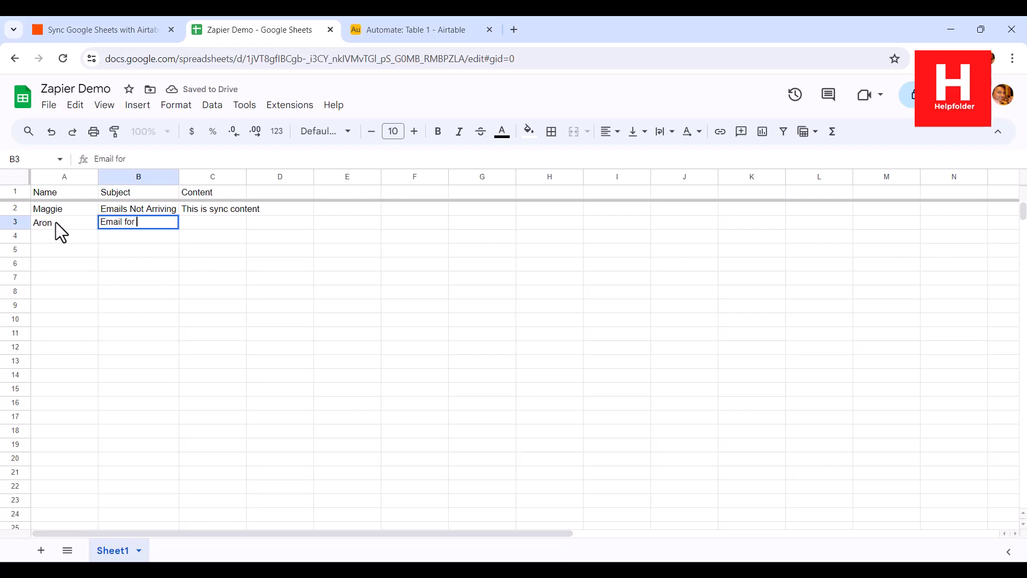
{"action": "type", "text": " Invoice"}
{"action": "key", "text": "Tab"}
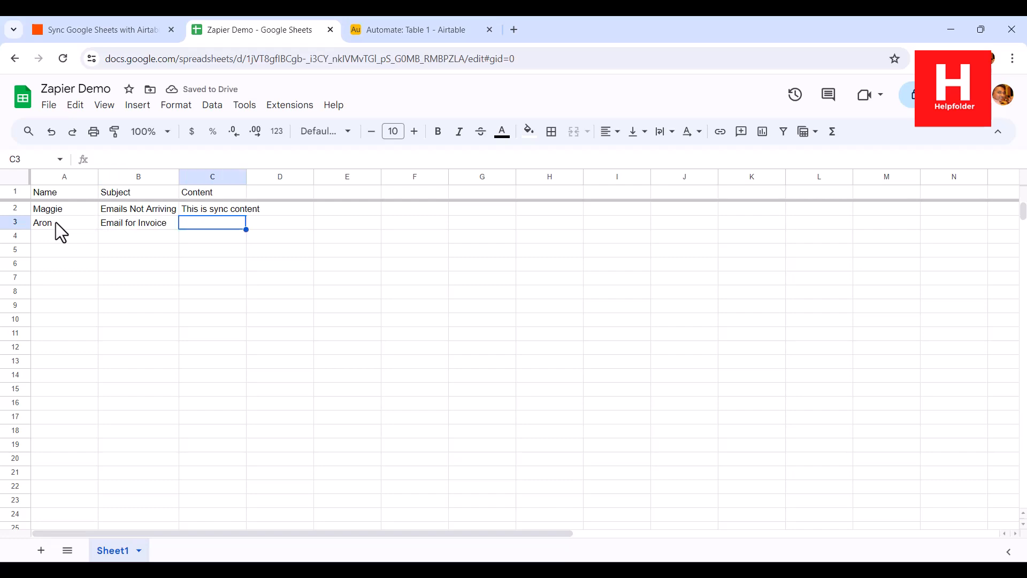
- Enter "Revert mail" as the content of row 3
{"action": "type", "text": "R"}
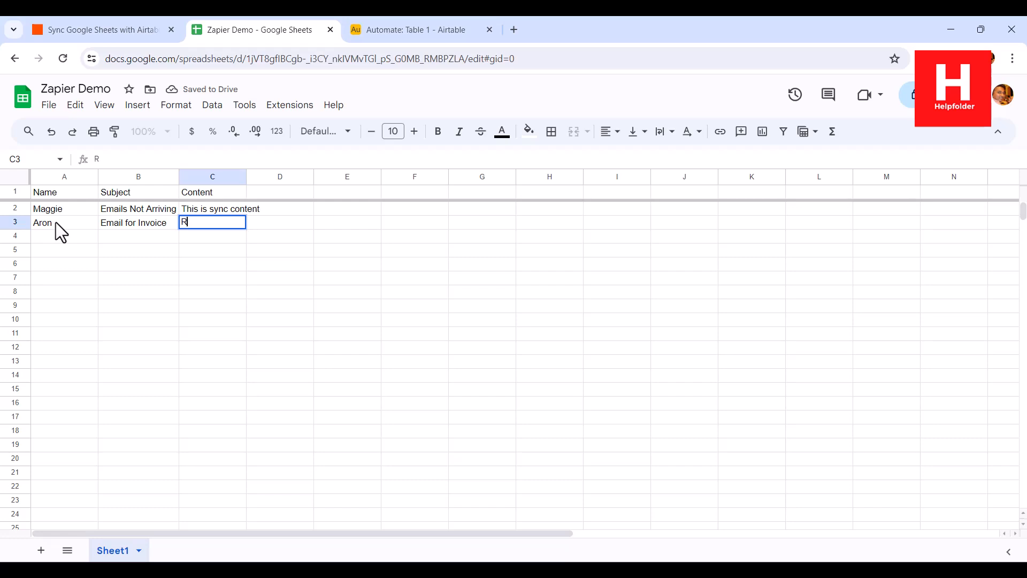
{"action": "type", "text": "evert tmai"}
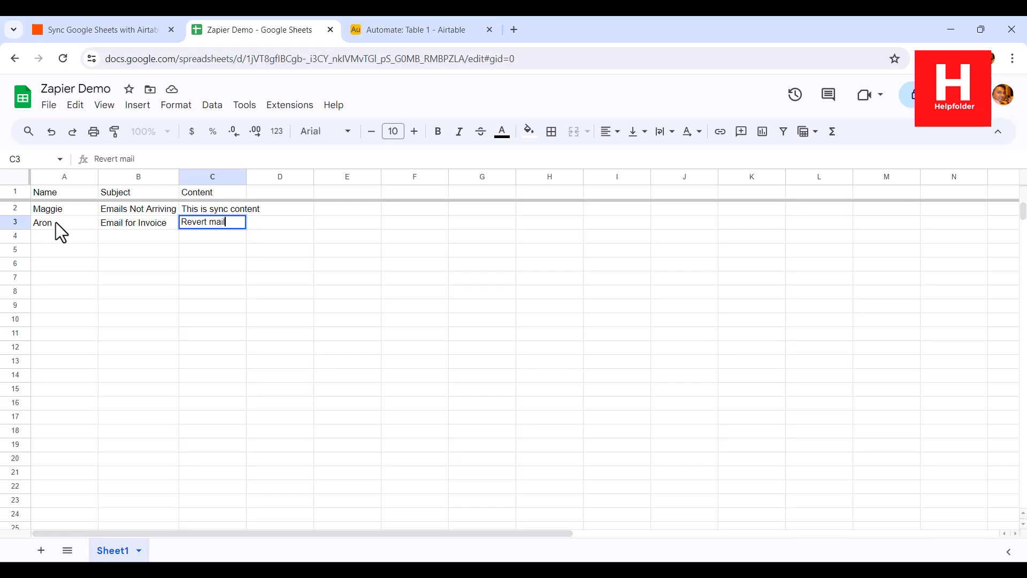
{"action": "type", "text": "l"}
{"action": "key", "text": "Return"}
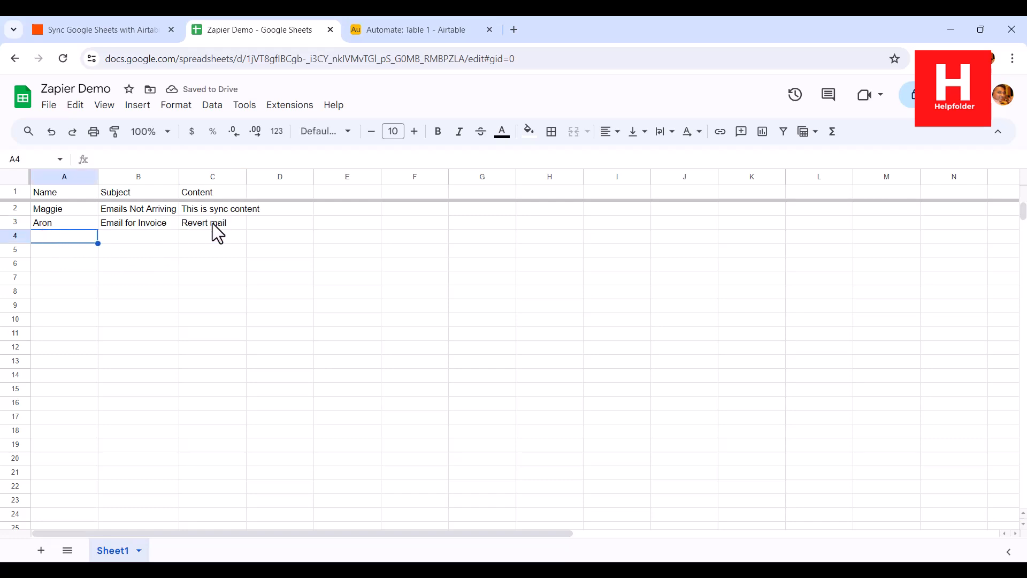
- Check Airtable's Table 1 for the newly added row, and reload the Zapier Demo sheet
{"action": "left_click", "coordinate": [140, 24]}
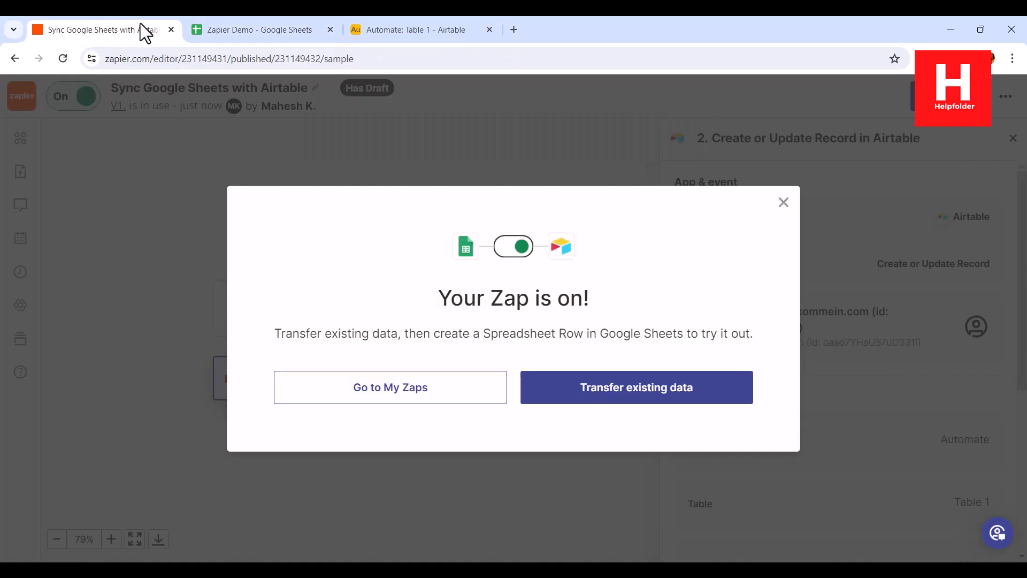
{"action": "left_click", "coordinate": [373, 31]}
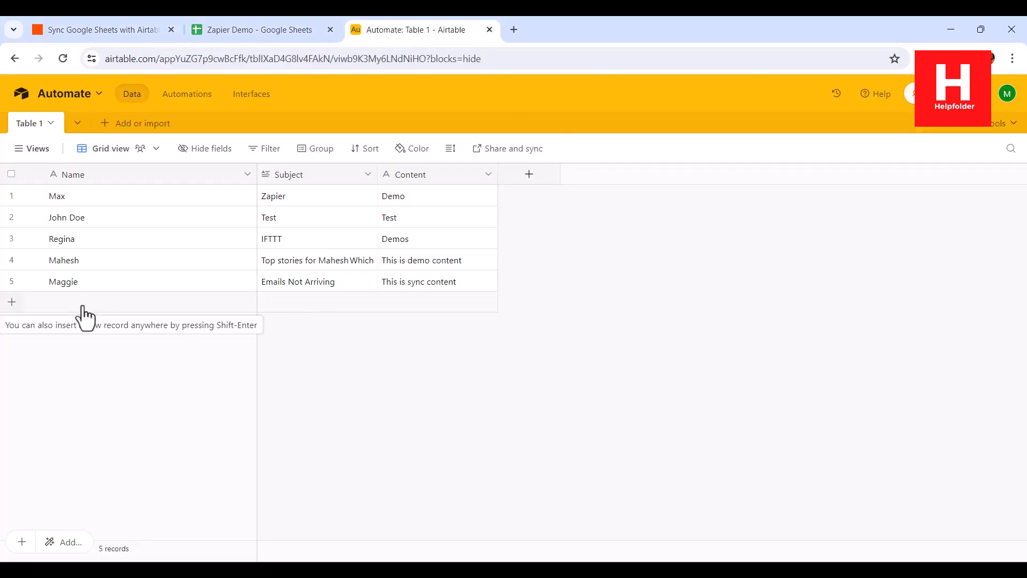
{"action": "left_click", "coordinate": [267, 30]}
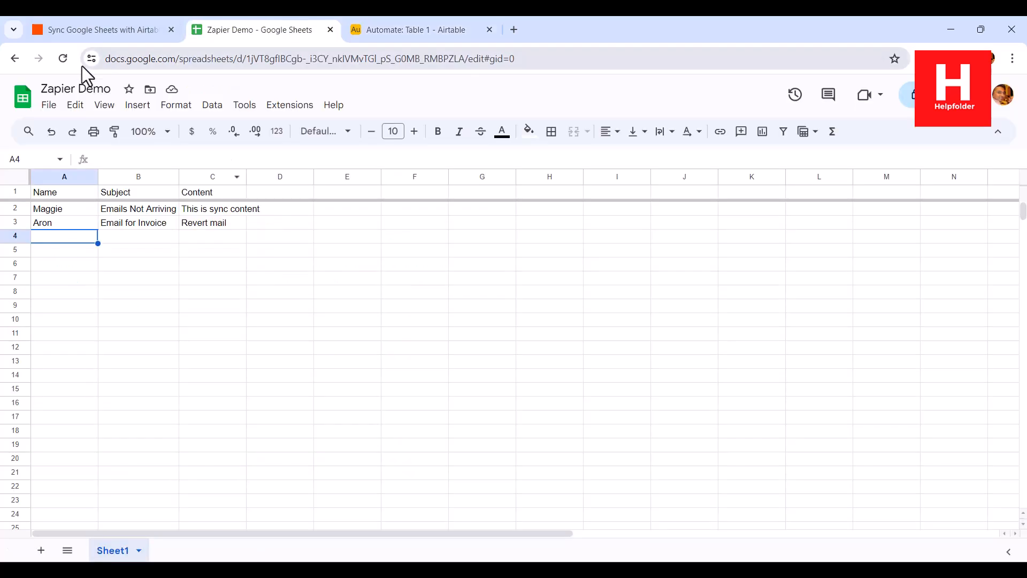
{"action": "left_click", "coordinate": [63, 58]}
- View My Zaps in Zapier and go to the home dashboard, checking the reloaded Zapier Demo sheet in between
{"action": "left_click", "coordinate": [99, 30]}
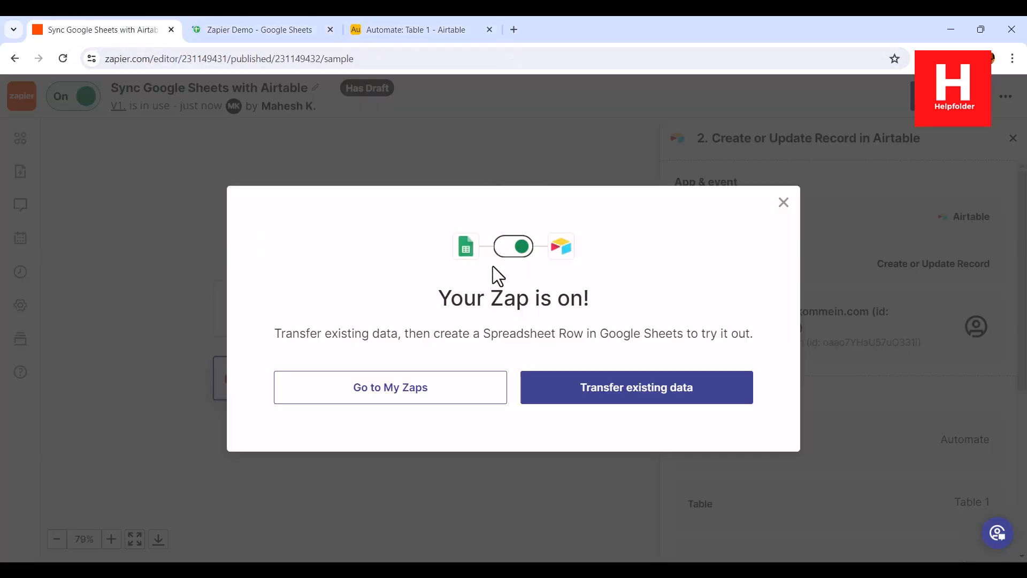
{"action": "left_click", "coordinate": [452, 403]}
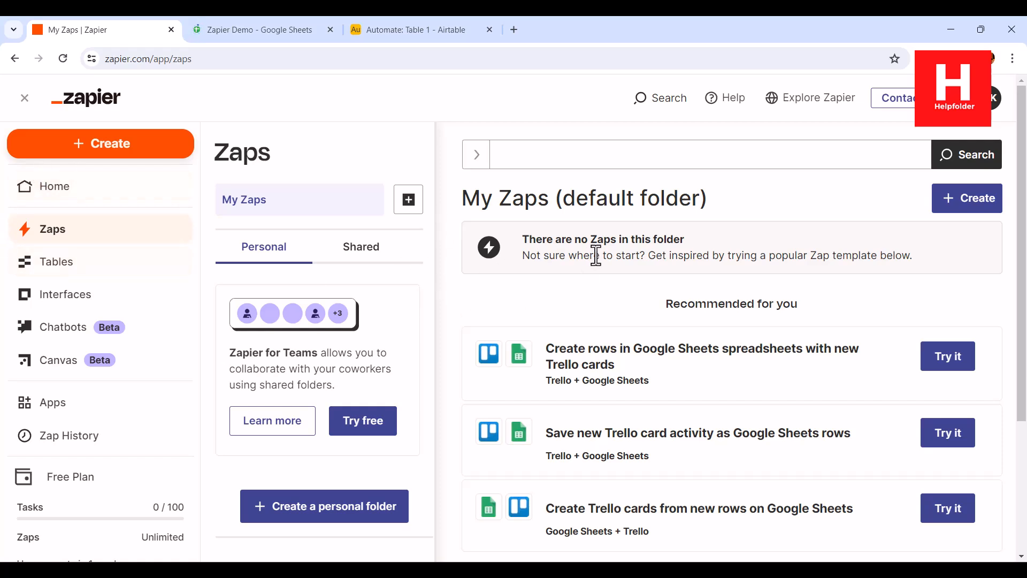
{"action": "left_click", "coordinate": [9, 192]}
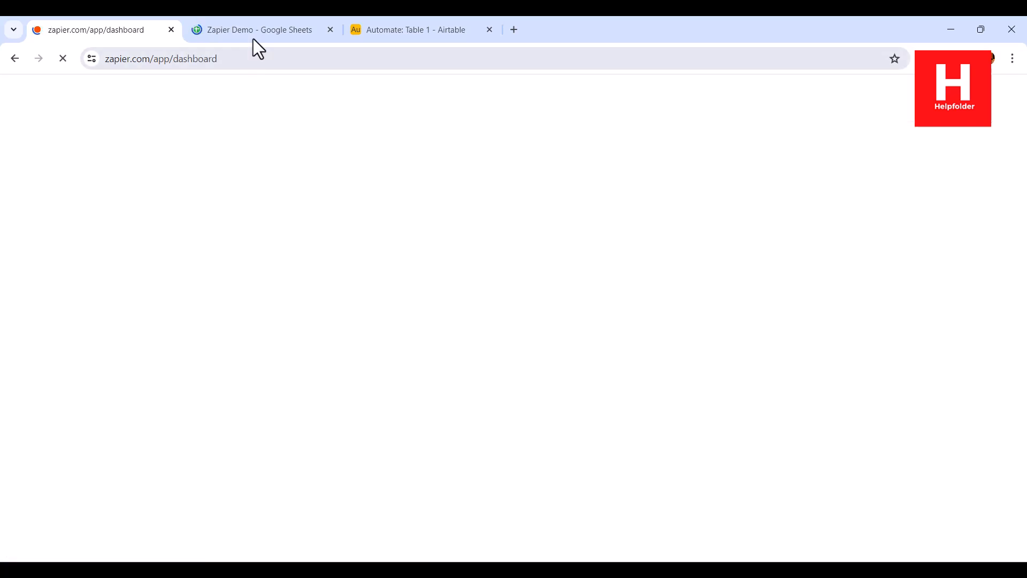
{"action": "left_click", "coordinate": [254, 31]}
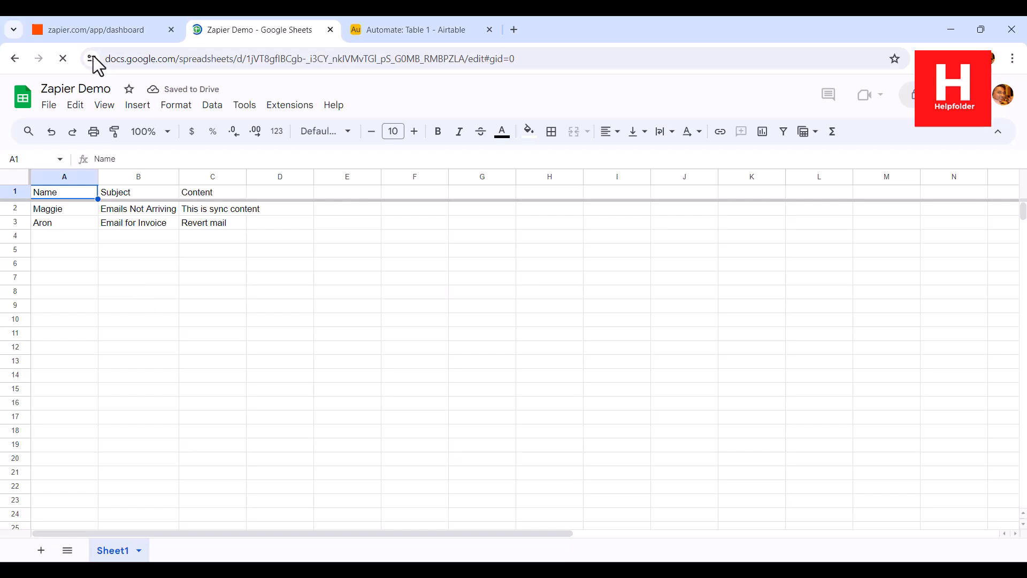
{"action": "left_click", "coordinate": [101, 28]}
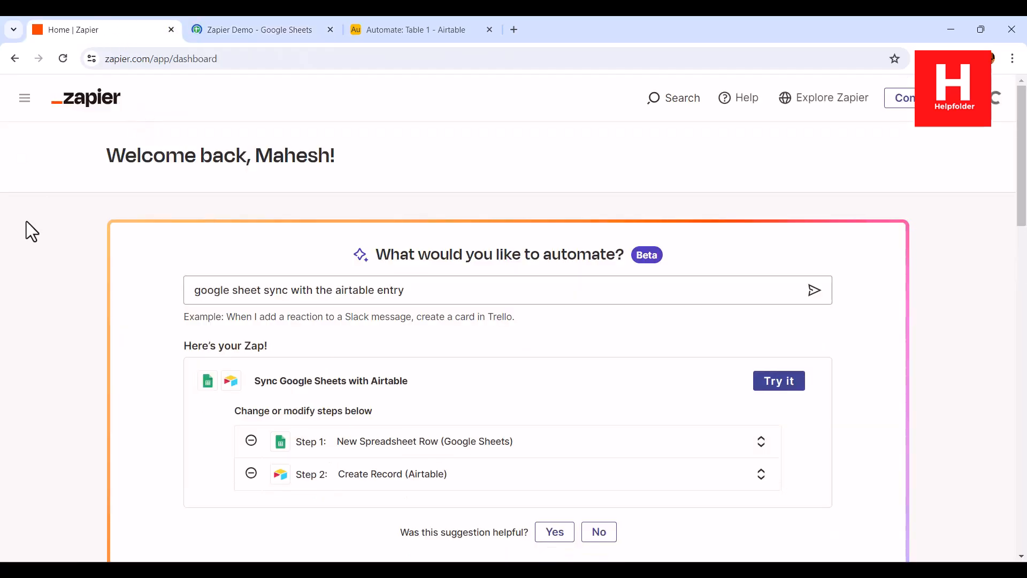
- Reopen the Zaps list, check the Zapier Demo sheet while it loads, and return to the list
{"action": "mouse_move", "coordinate": [28, 224]}
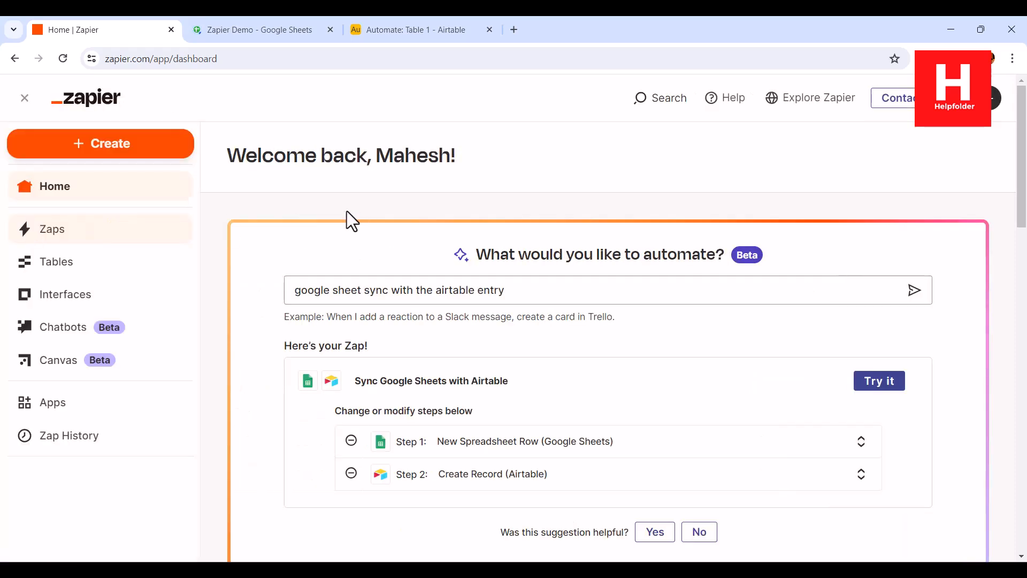
{"action": "left_click", "coordinate": [80, 230]}
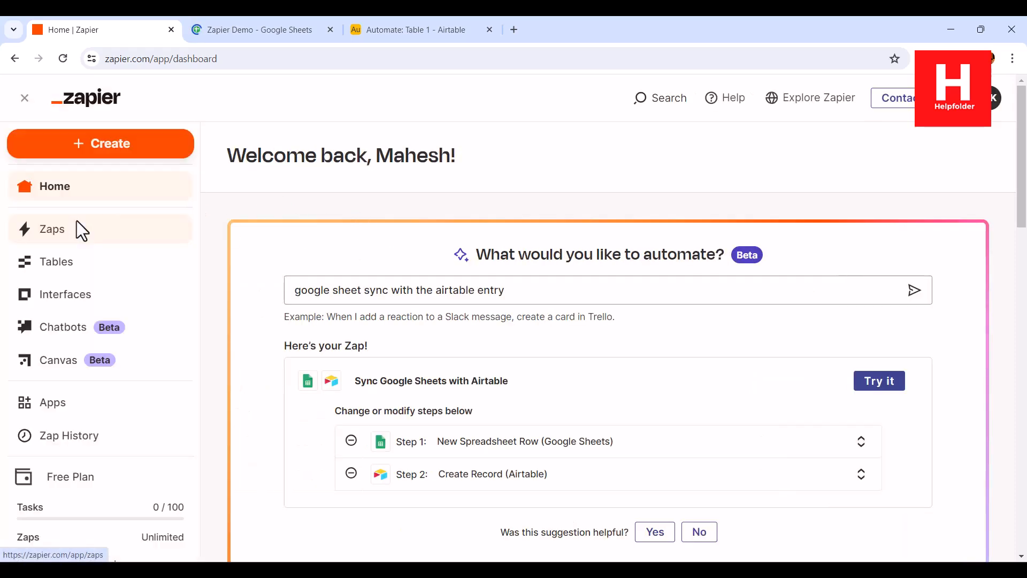
{"action": "left_click", "coordinate": [287, 29]}
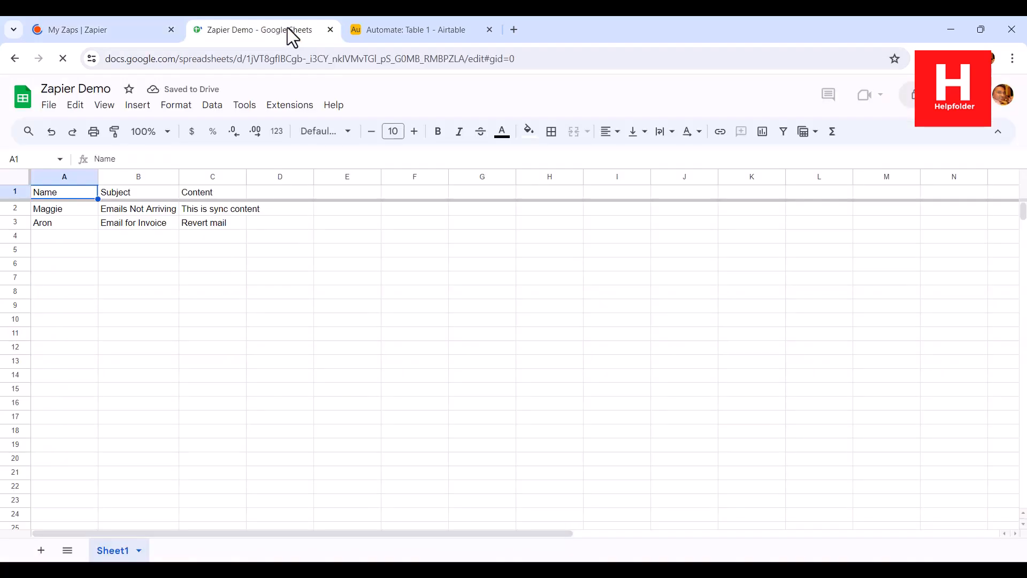
{"action": "left_click", "coordinate": [130, 28]}
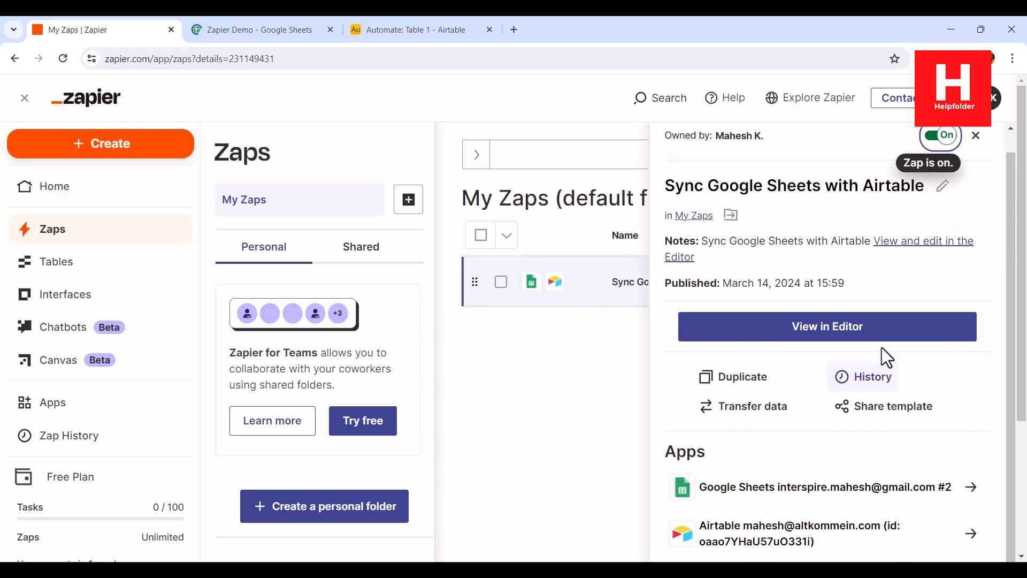
- Open the history of the Sync Google Sheets with Airtable Zap and examine its Zap runs and task usage
{"action": "left_click", "coordinate": [894, 379]}
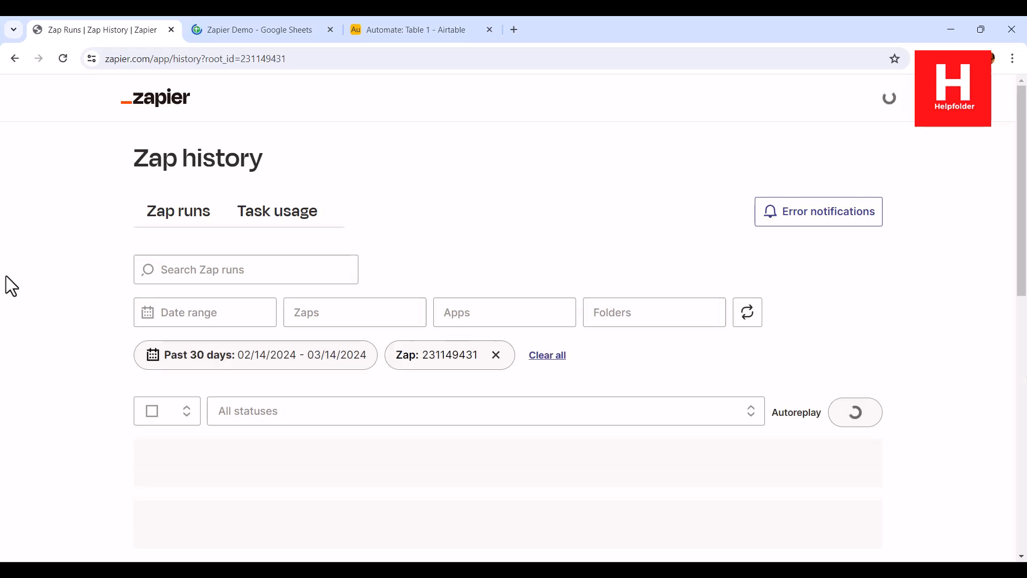
{"action": "scroll", "coordinate": [6, 275], "scroll_direction": "down", "scroll_amount": 1}
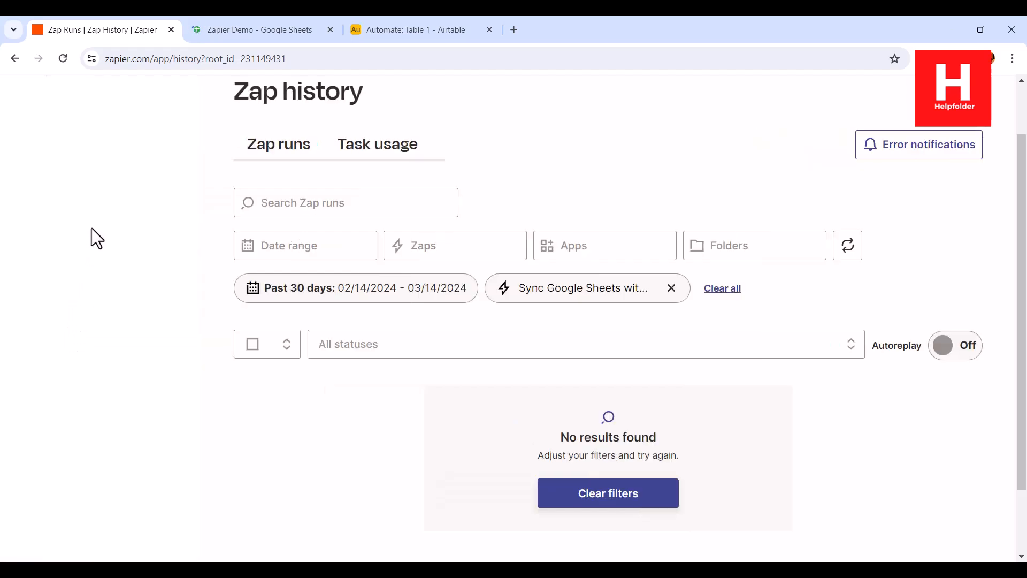
{"action": "left_click", "coordinate": [377, 145]}
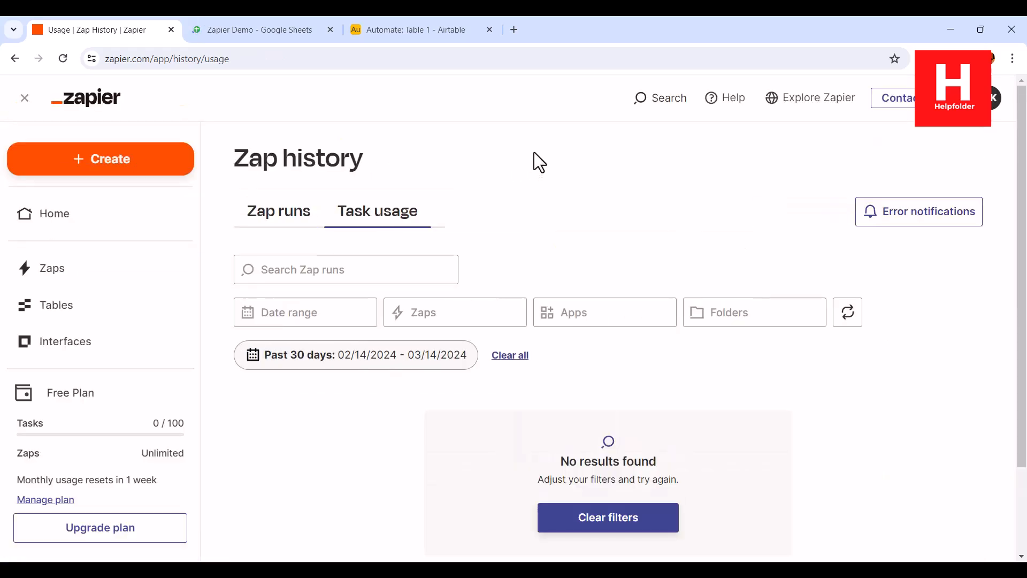
{"action": "scroll", "coordinate": [557, 268], "scroll_direction": "down", "scroll_amount": 2}
{"action": "scroll", "coordinate": [701, 289], "scroll_direction": "up", "scroll_amount": 2}
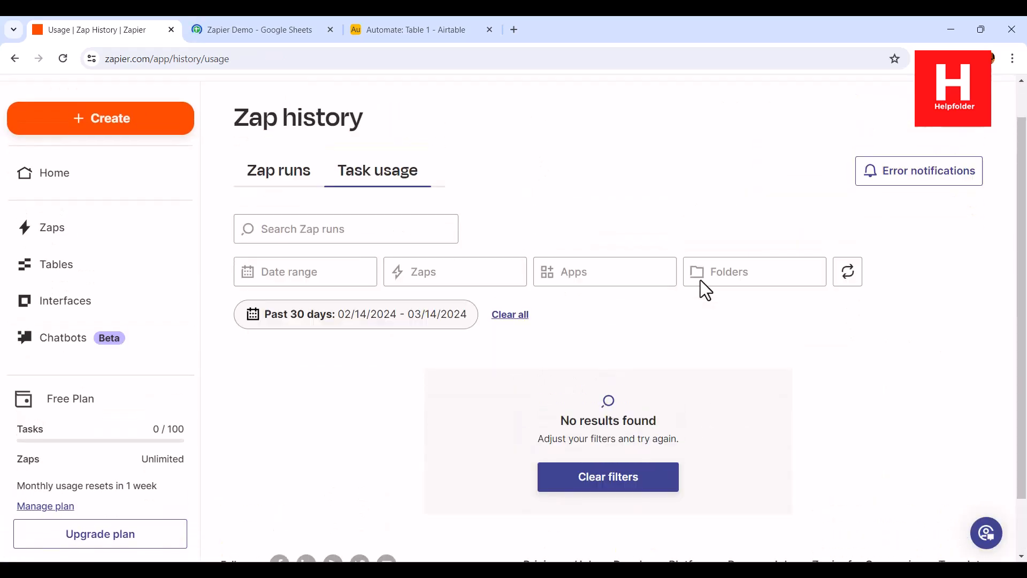
- Reload Airtable's Table 1 and compare its records with the rows in the Zapier Demo sheet
{"action": "left_click", "coordinate": [407, 32]}
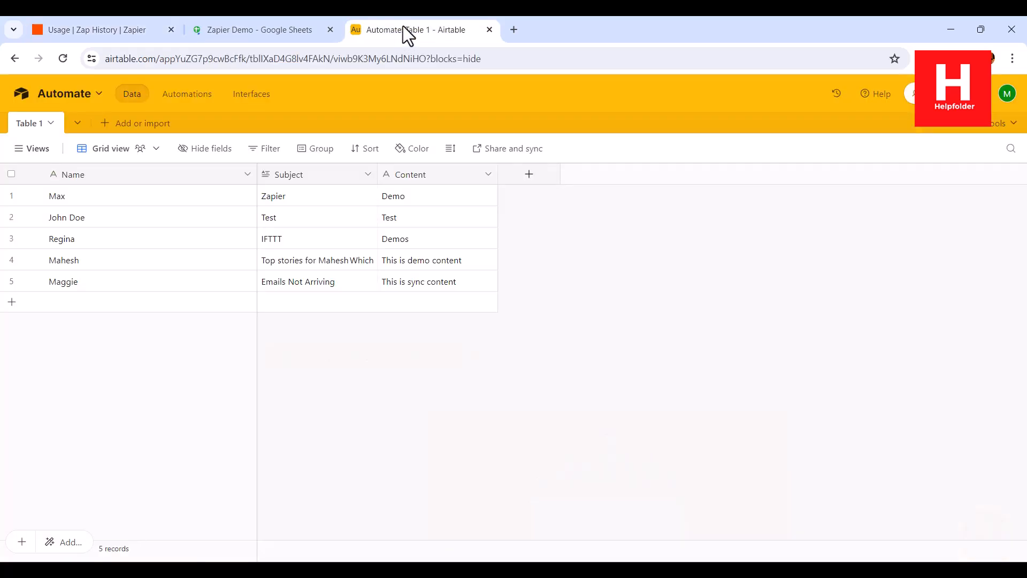
{"action": "left_click", "coordinate": [62, 59]}
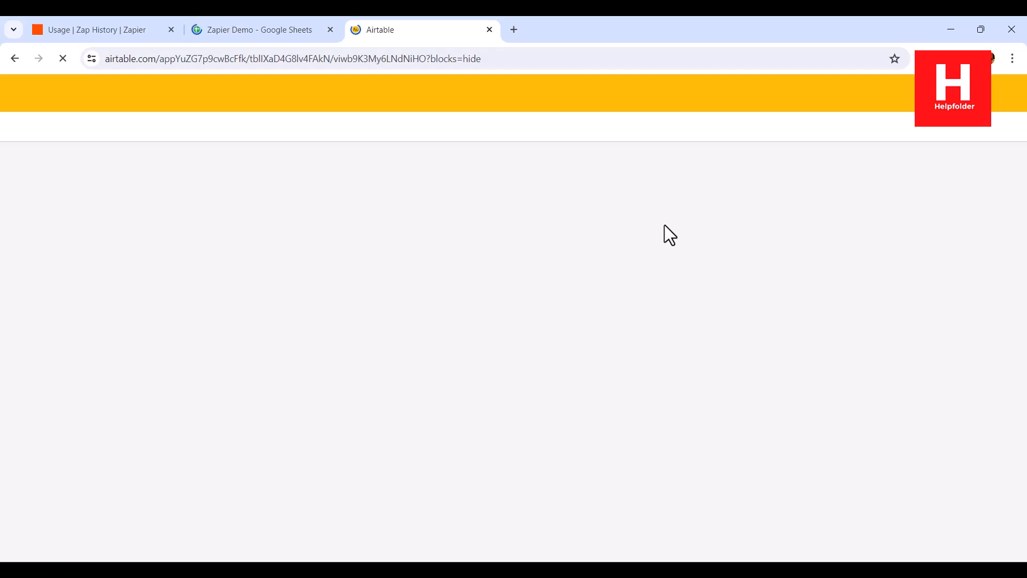
{"action": "left_click", "coordinate": [267, 34]}
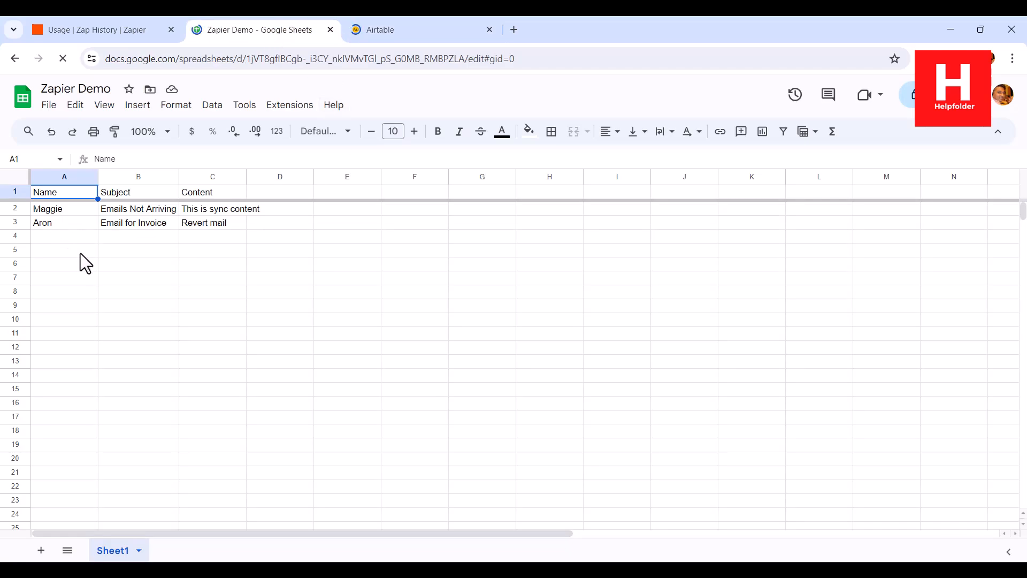
{"action": "left_click", "coordinate": [79, 252]}
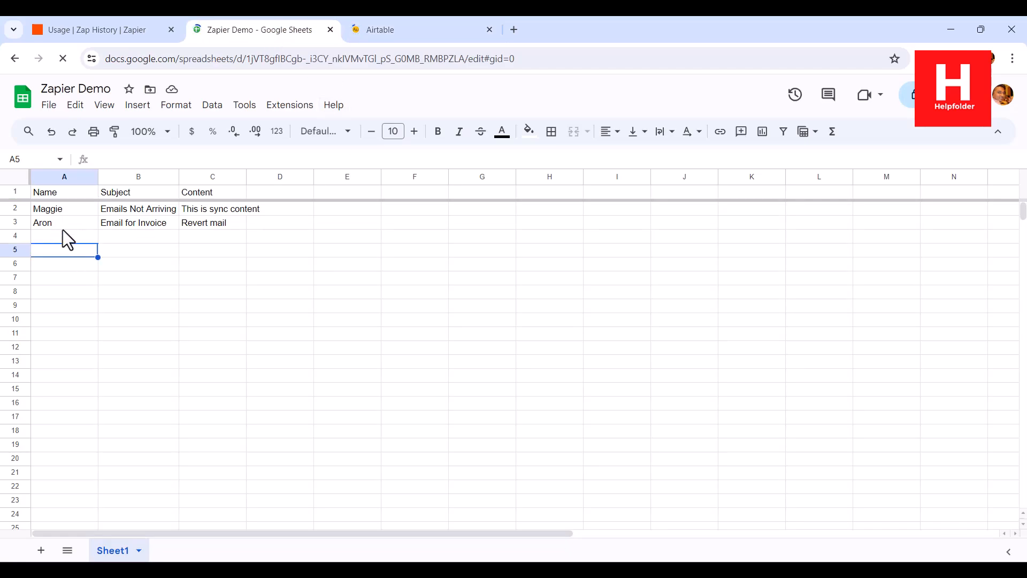
{"action": "left_click", "coordinate": [367, 33]}
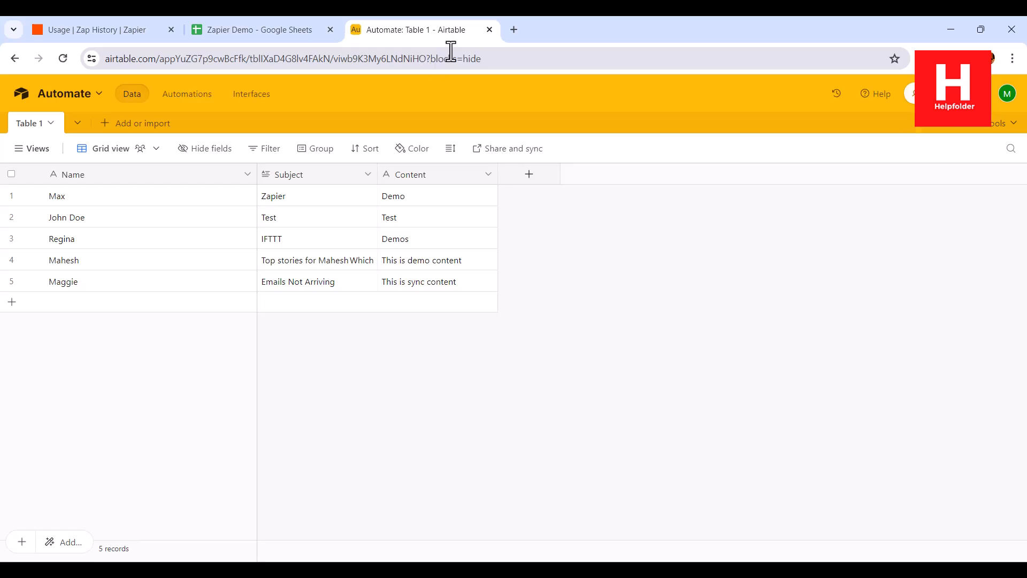
- Switch back to Zapier and open the Zaps list
{"action": "left_click", "coordinate": [84, 24]}
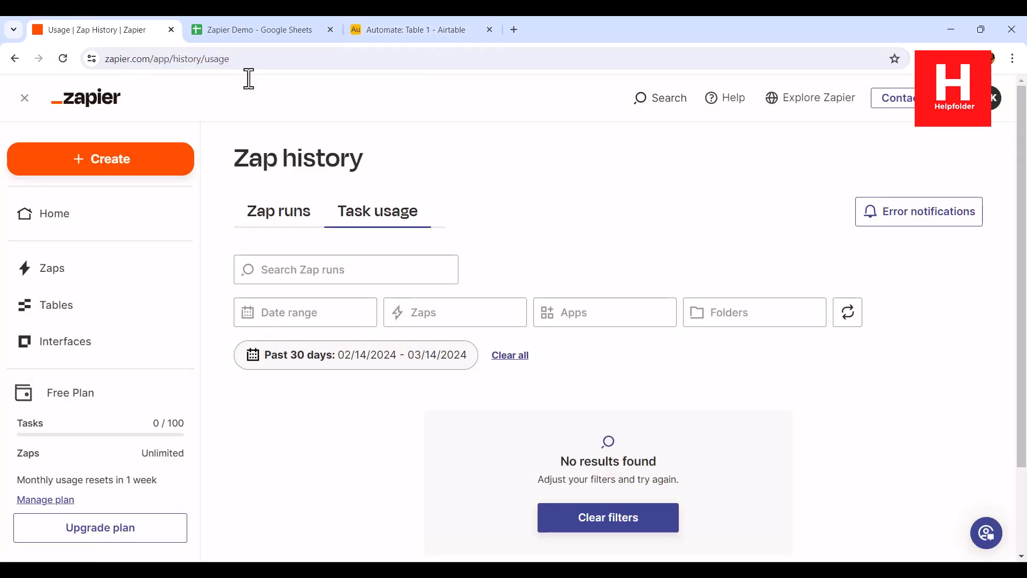
{"action": "left_click", "coordinate": [92, 274]}
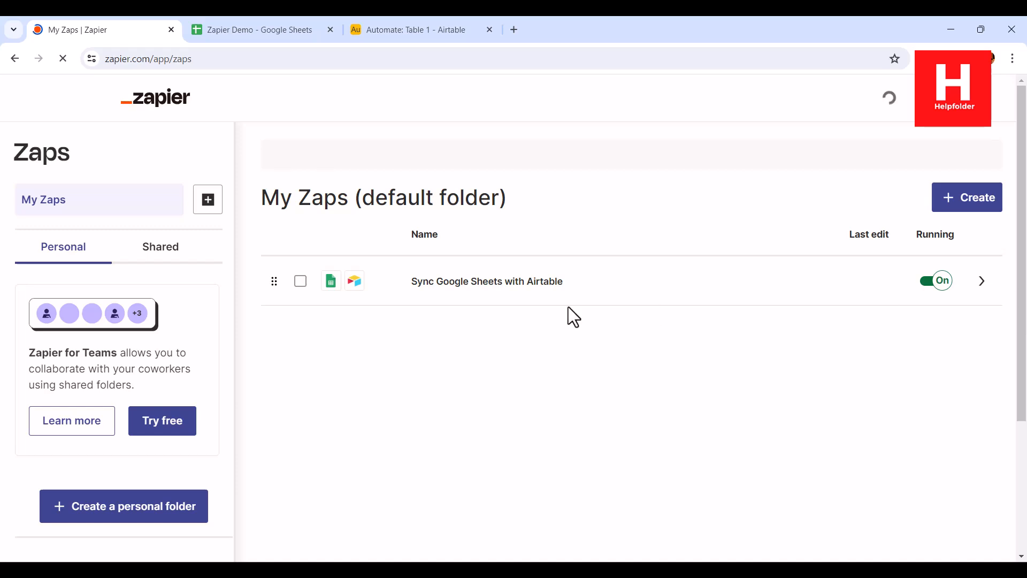
{"action": "left_click", "coordinate": [308, 285]}
{"action": "left_click", "coordinate": [307, 236]}
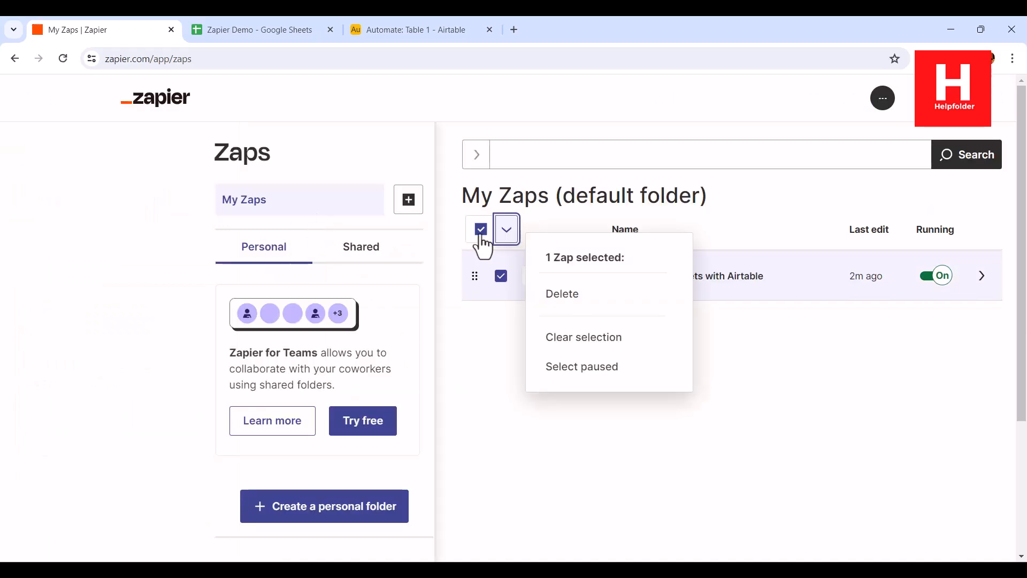
{"action": "left_click", "coordinate": [480, 238]}
- Transfer 1 existing record through the Sync Google Sheets with Airtable Zap, exit the transfer, and check Airtable's Table 1 for it
{"action": "left_click", "coordinate": [983, 282]}
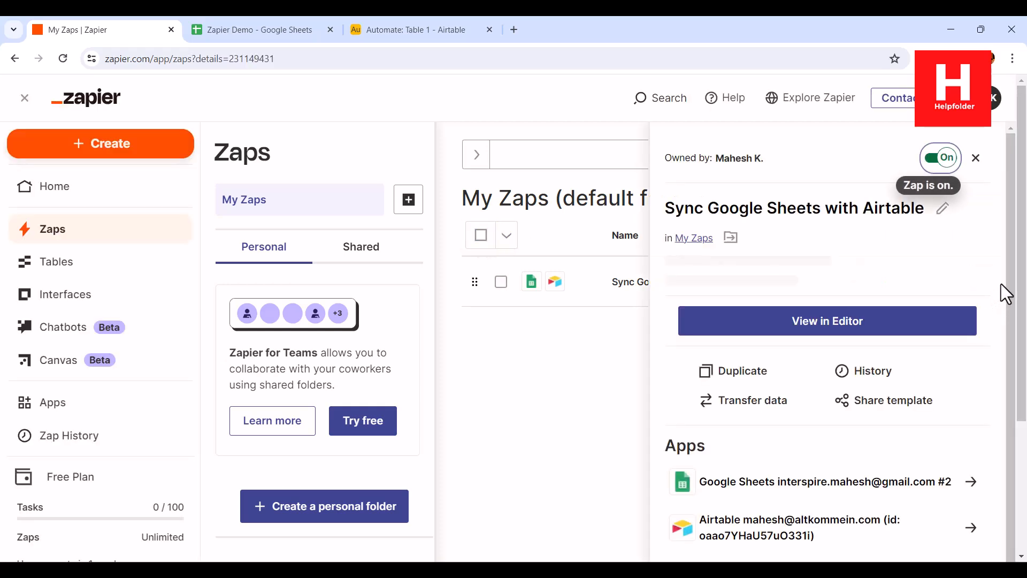
{"action": "left_click", "coordinate": [748, 401]}
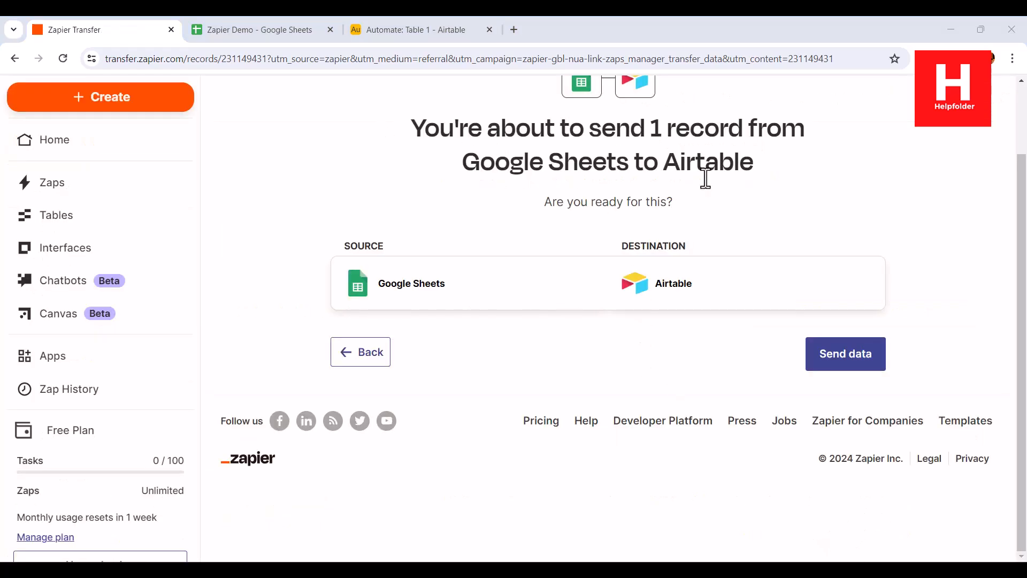
{"action": "left_click", "coordinate": [842, 360]}
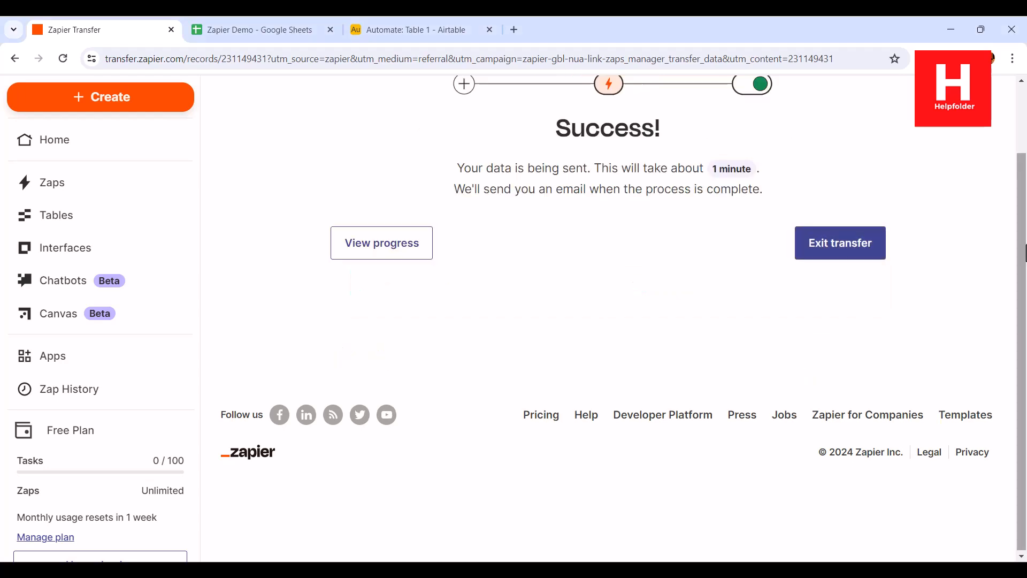
{"action": "scroll", "coordinate": [1026, 244], "scroll_direction": "up", "scroll_amount": 1}
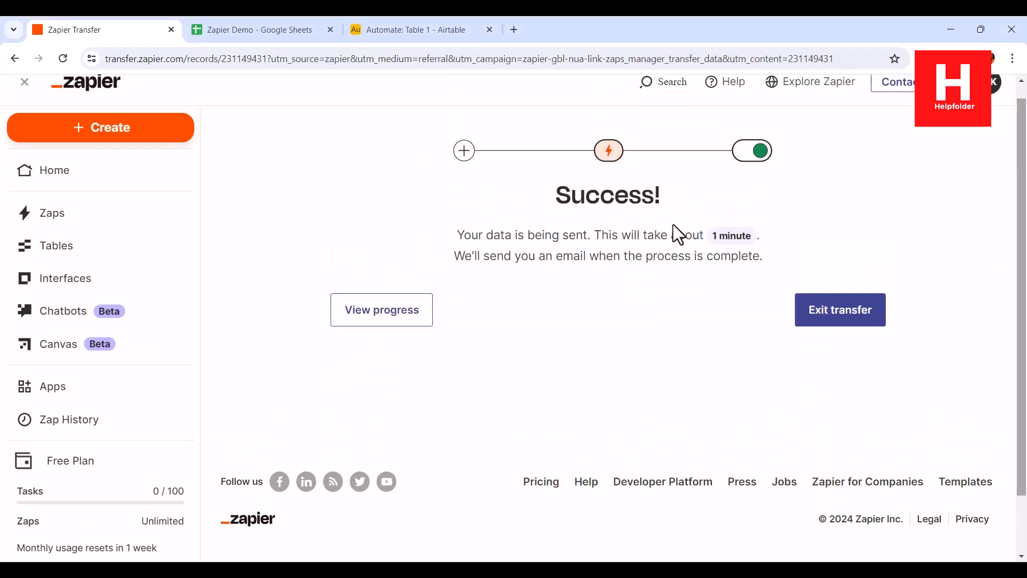
{"action": "left_click", "coordinate": [813, 321]}
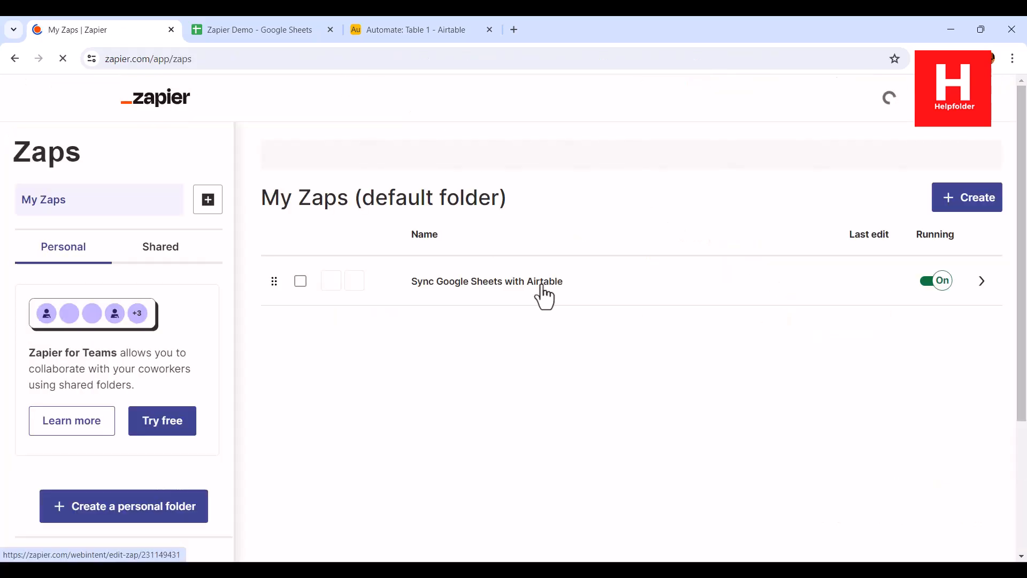
{"action": "left_click", "coordinate": [404, 44]}
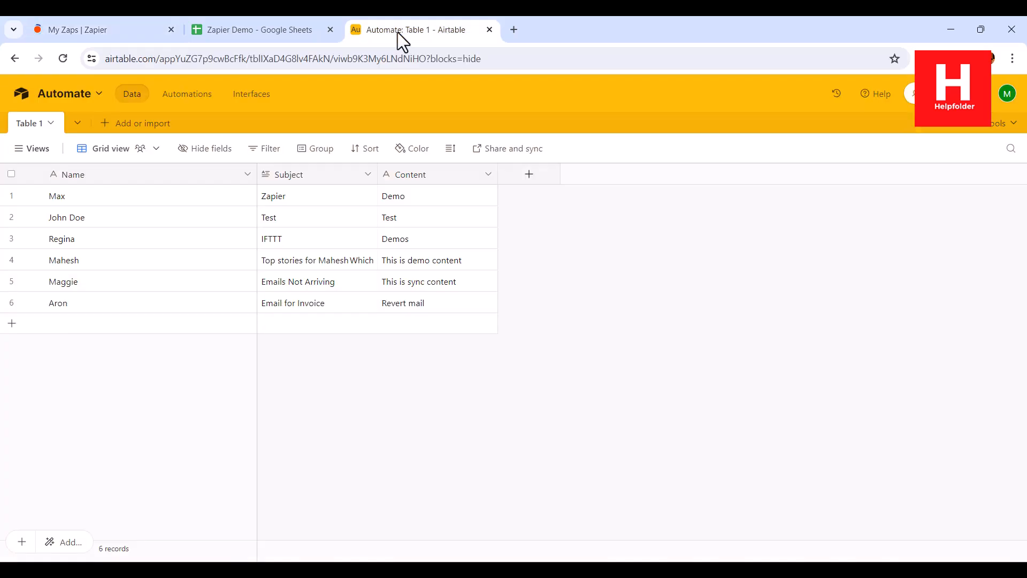